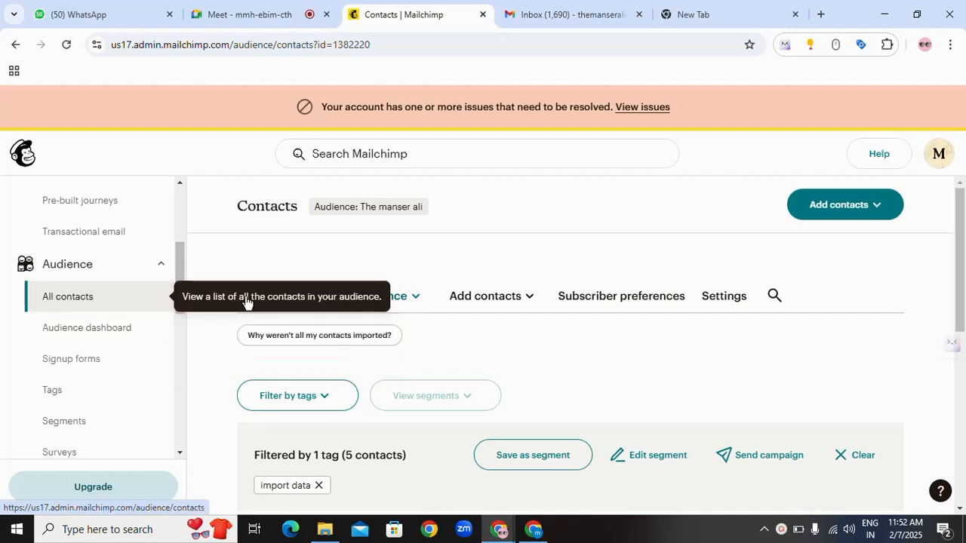
Open the list of all audience contacts and remove the "import data" tag filter.
click(72, 302)
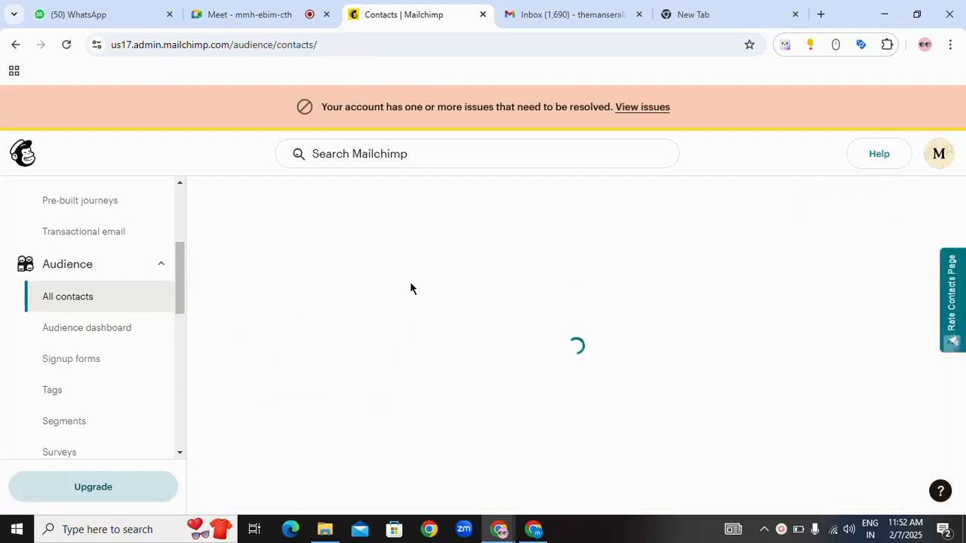
scroll(480, 363, down, 3)
scroll(480, 359, up, 1)
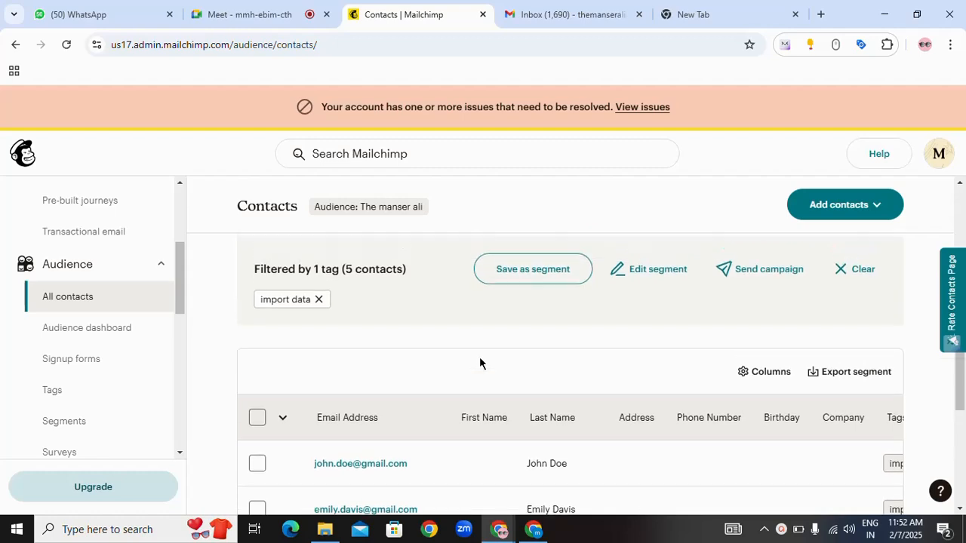
scroll(480, 360, down, 2)
scroll(480, 359, up, 3)
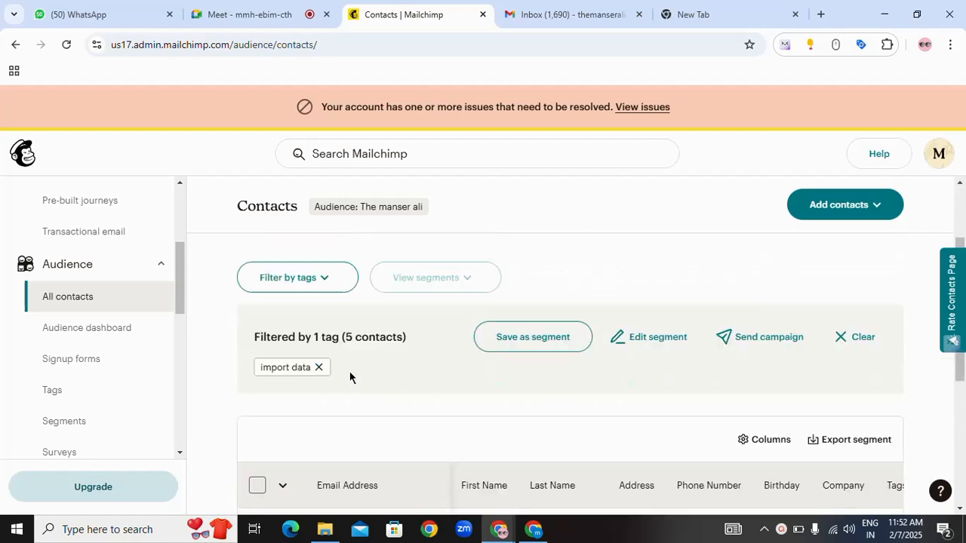
scroll(349, 377, down, 1)
click(318, 347)
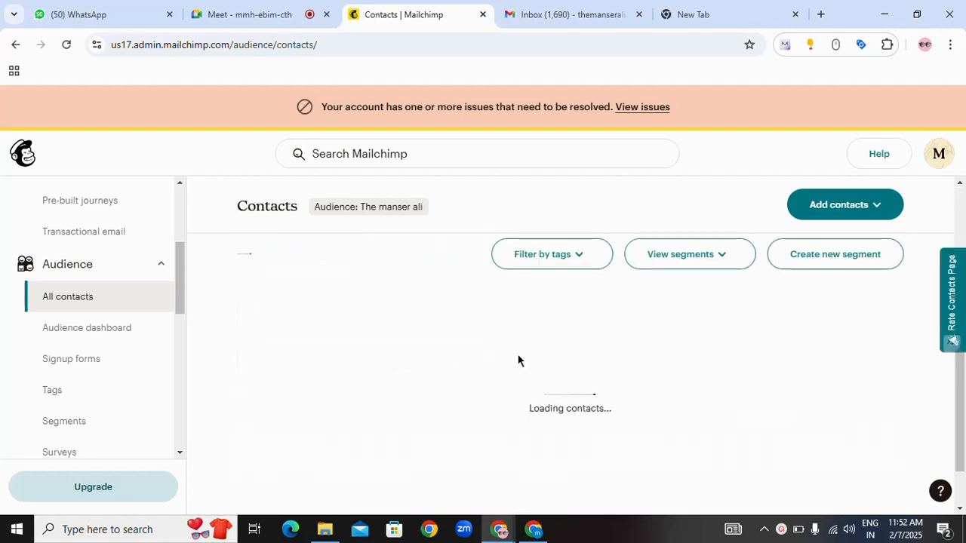
Look through the unfiltered contact list to review the names, e-mail addresses and other details of the existing contacts.
scroll(444, 462, down, 5)
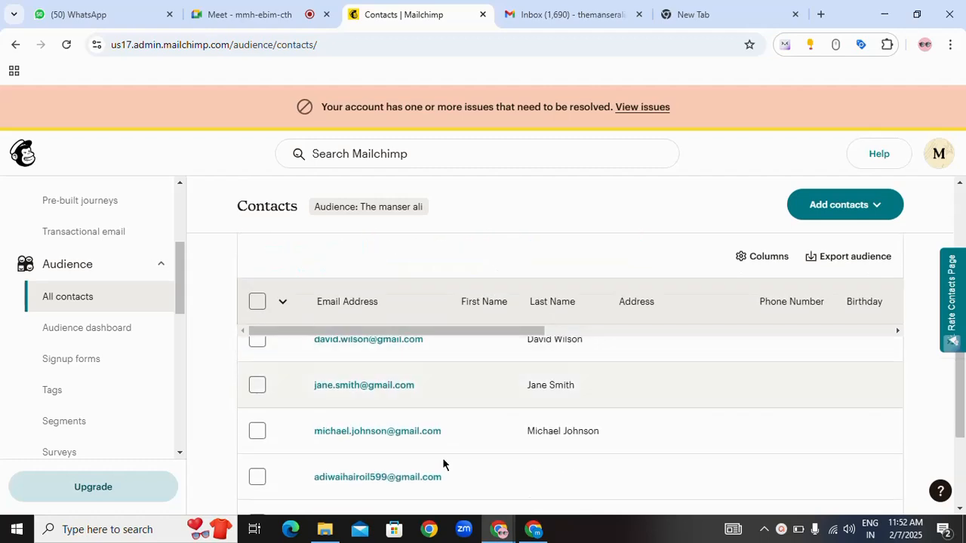
scroll(444, 462, up, 2)
scroll(444, 452, down, 2)
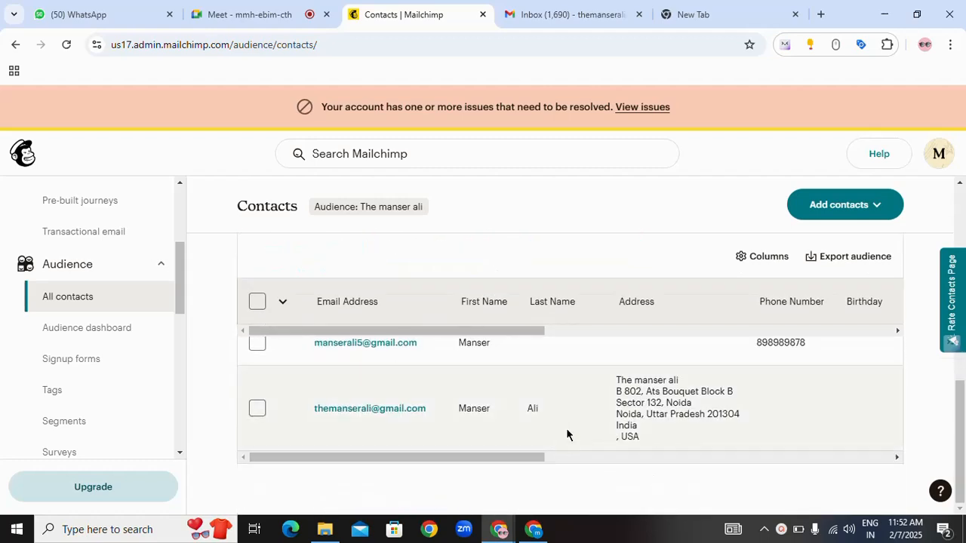
scroll(567, 433, up, 5)
scroll(567, 421, down, 1)
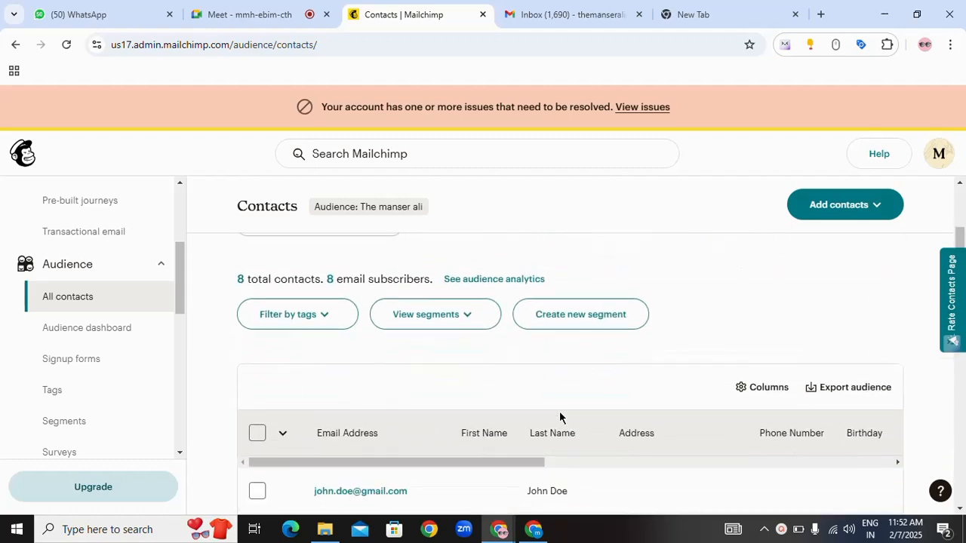
scroll(559, 415, up, 1)
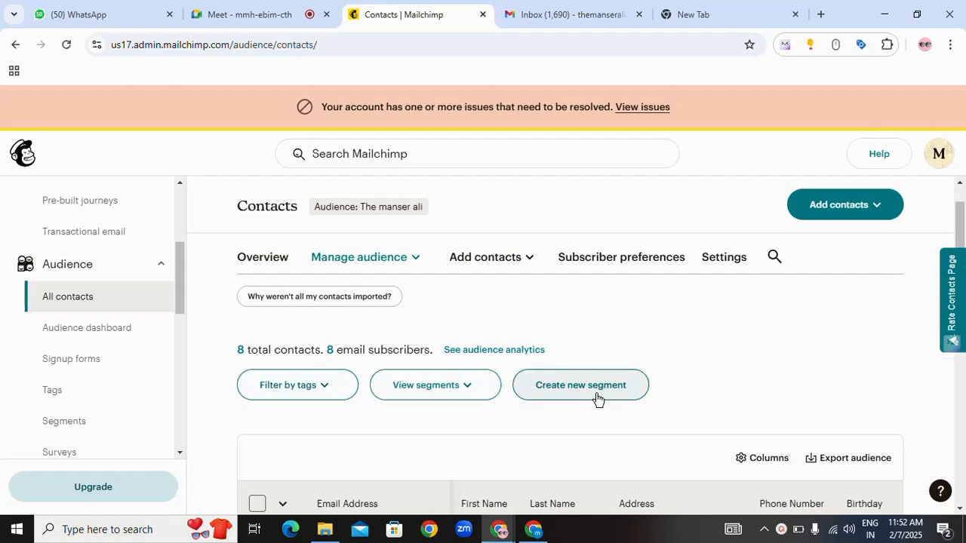
scroll(425, 343, up, 1)
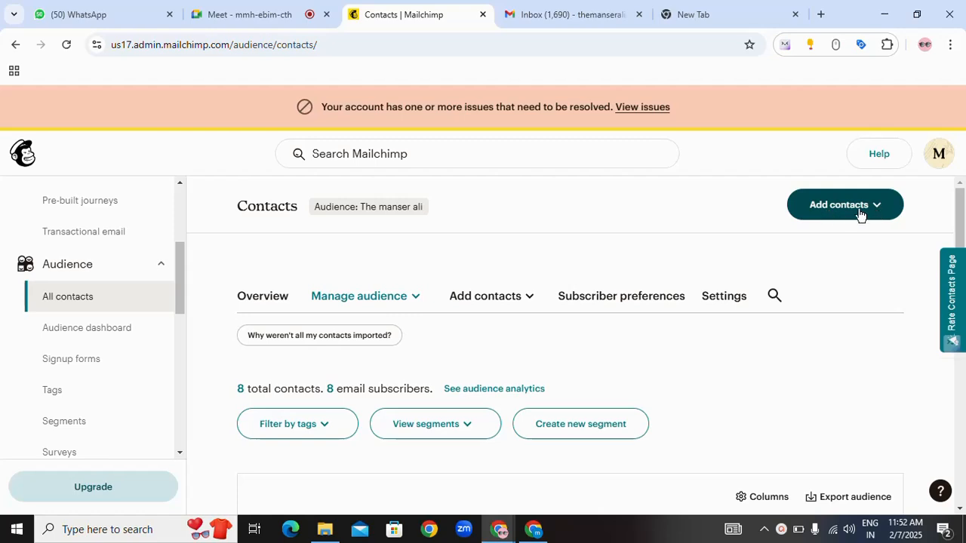
Start importing contacts and continue with "Upload a file" as the import method.
click(822, 216)
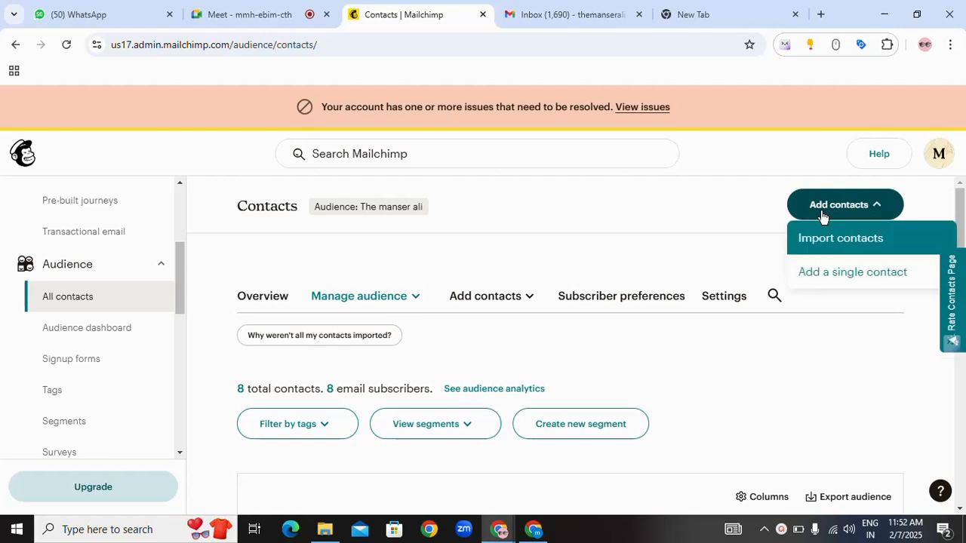
click(848, 250)
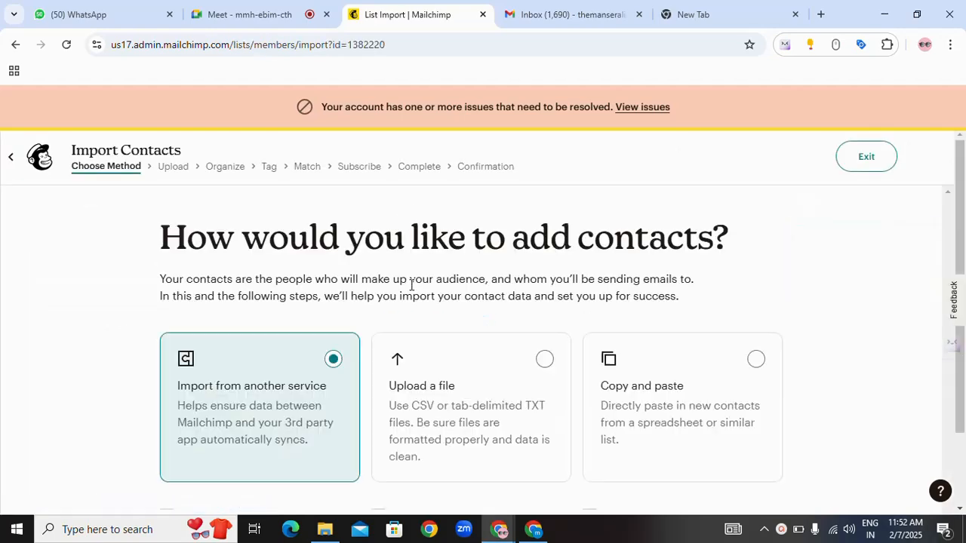
scroll(407, 289, down, 1)
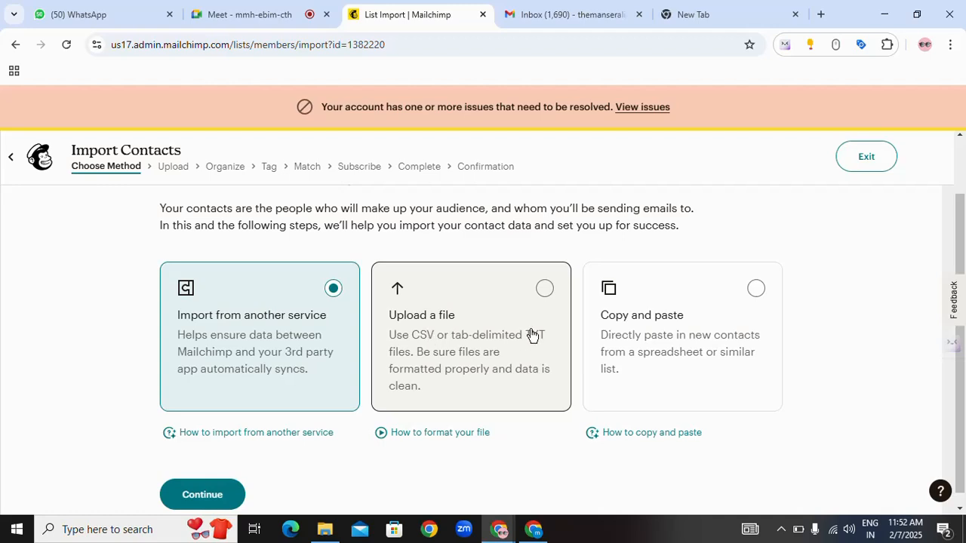
click(545, 294)
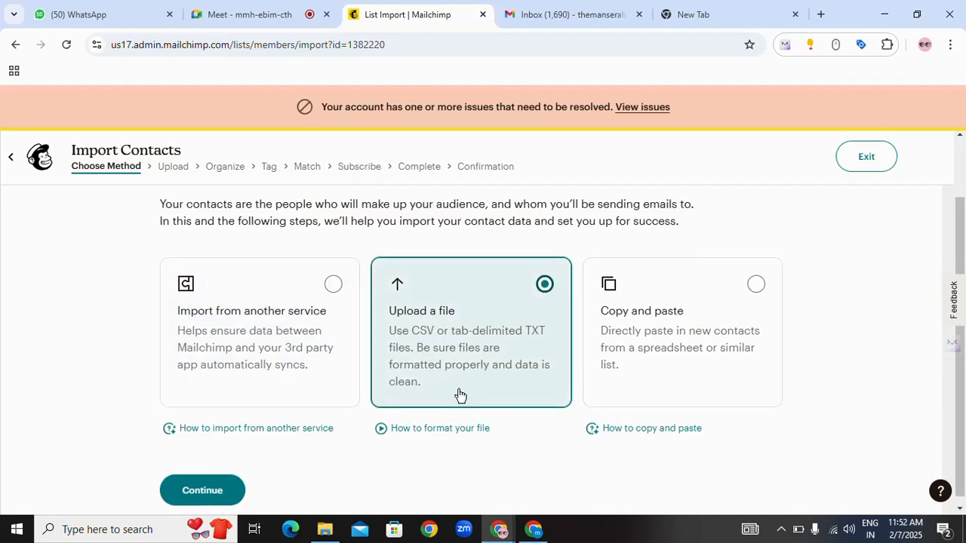
scroll(458, 395, down, 1)
click(202, 485)
scroll(429, 429, down, 1)
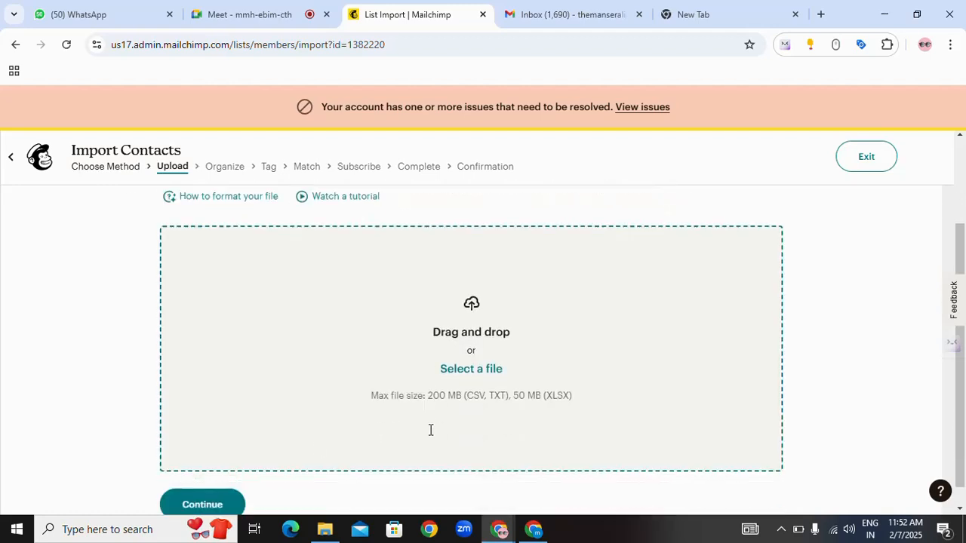
Open "contacs for mails data" from the Downloads folder in Excel and fit column A's width to its contents.
click(325, 529)
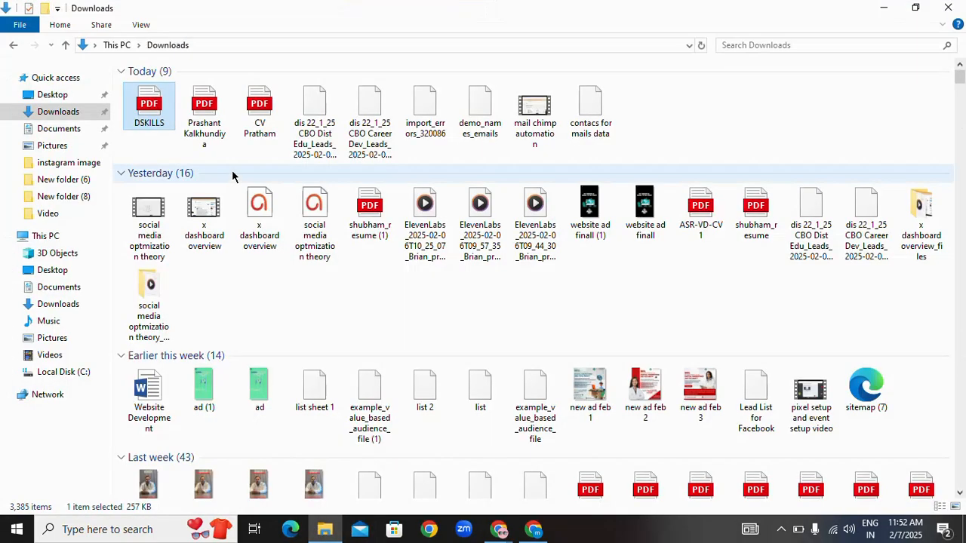
click(62, 112)
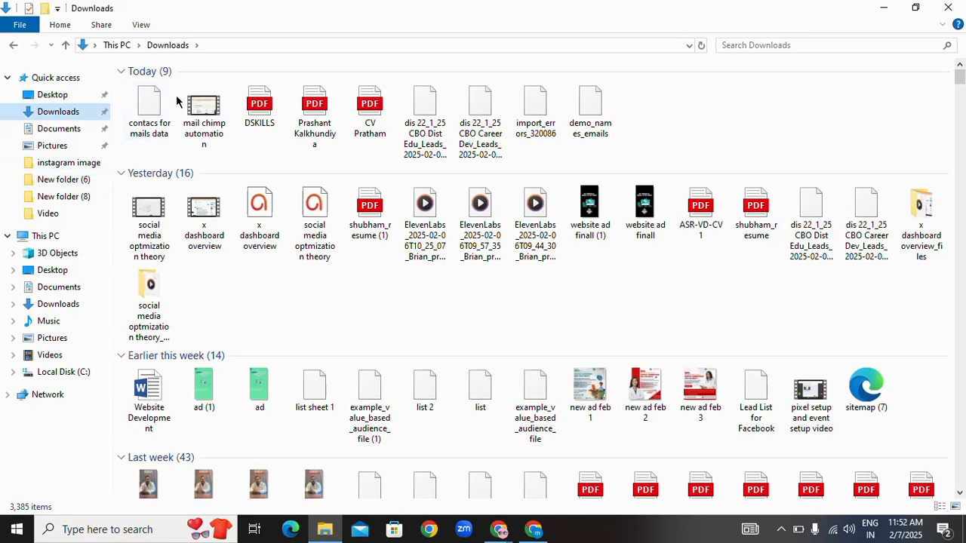
click(155, 114)
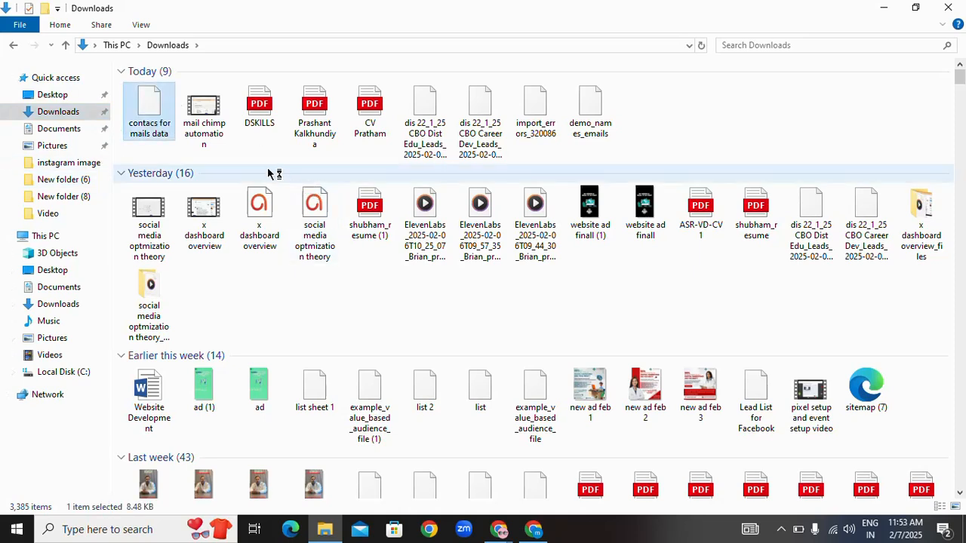
double_click(175, 120)
click(389, 187)
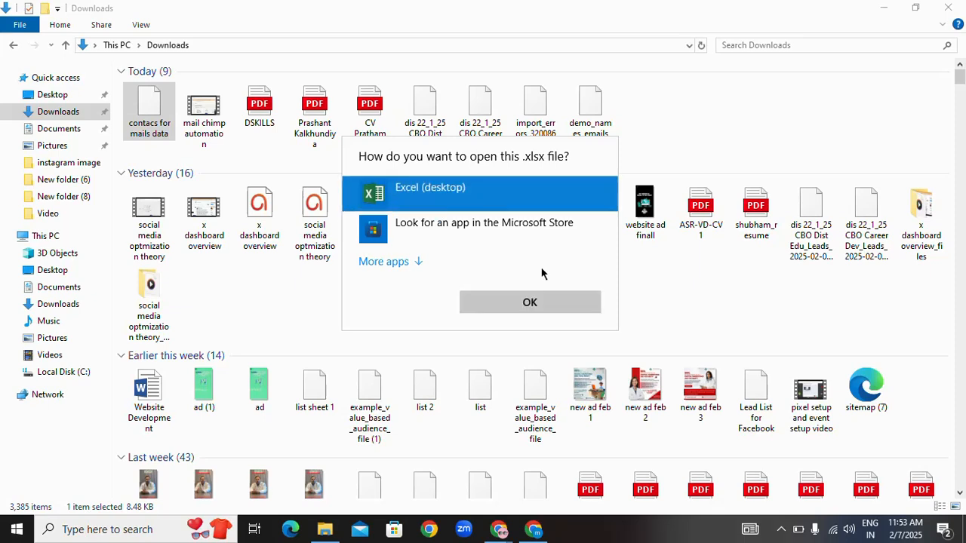
click(530, 302)
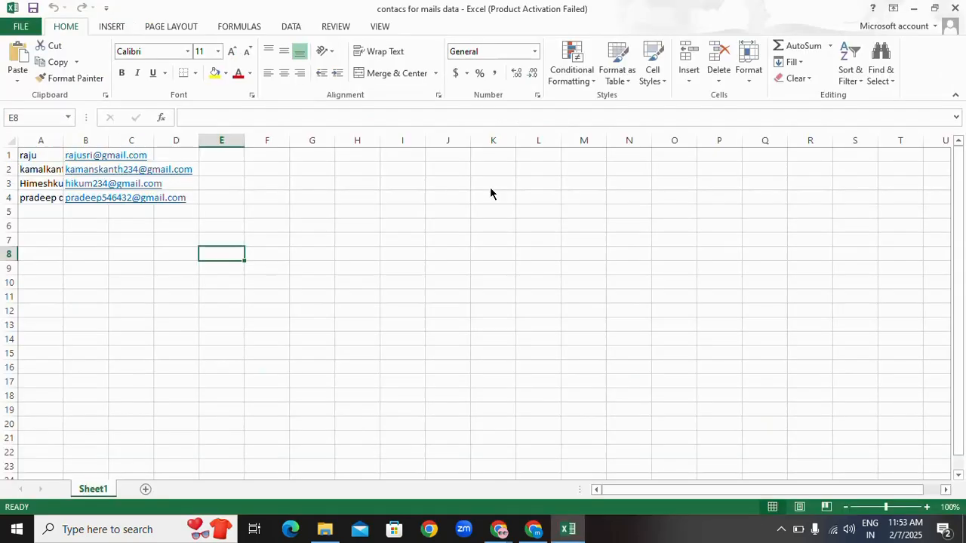
double_click(63, 141)
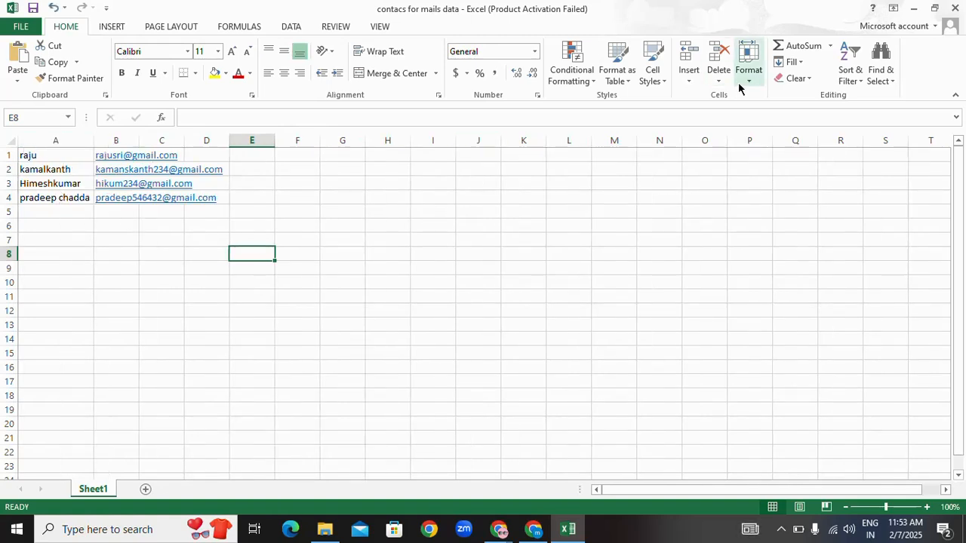
Return to the Mailchimp import page, upload "contacs for mails data.xlsx" from the Downloads folder and continue to organizing the contacts.
click(914, 13)
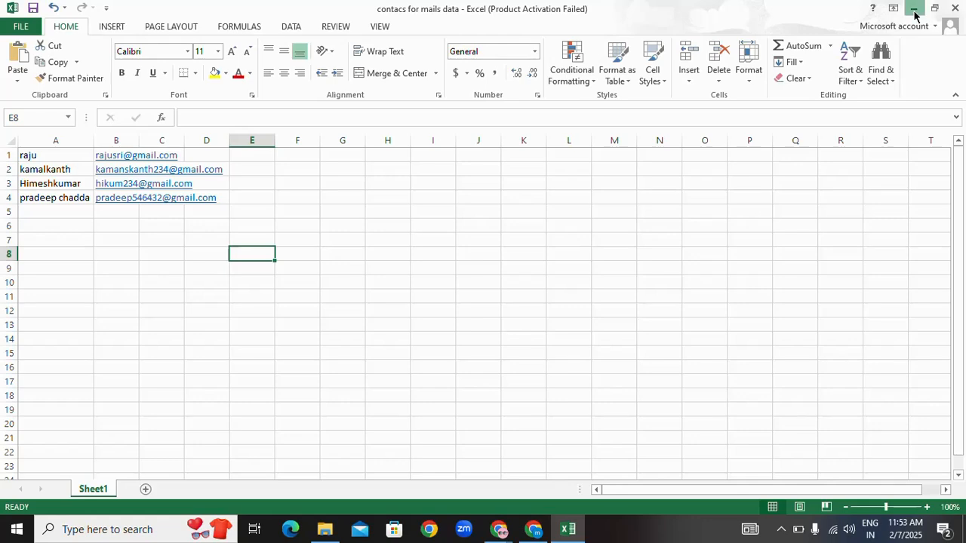
click(887, 8)
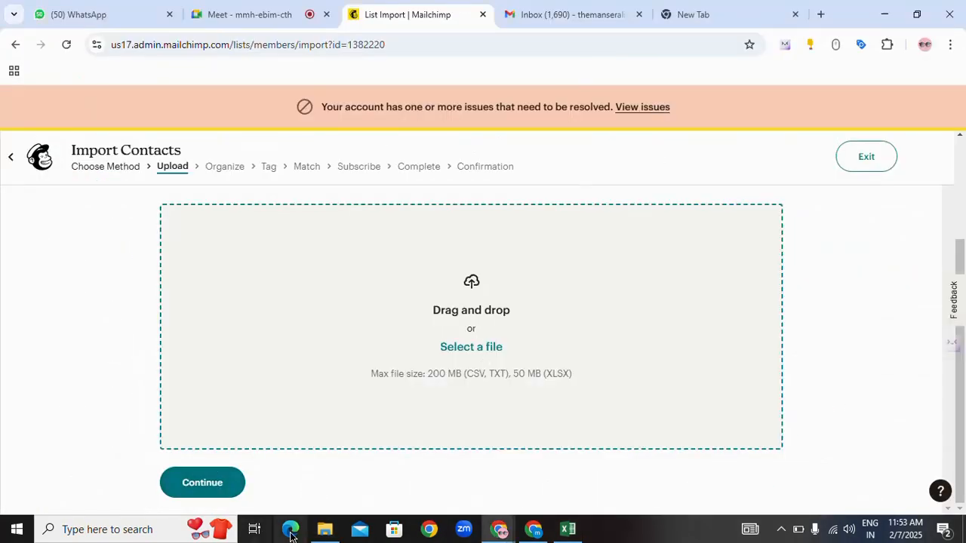
click(324, 529)
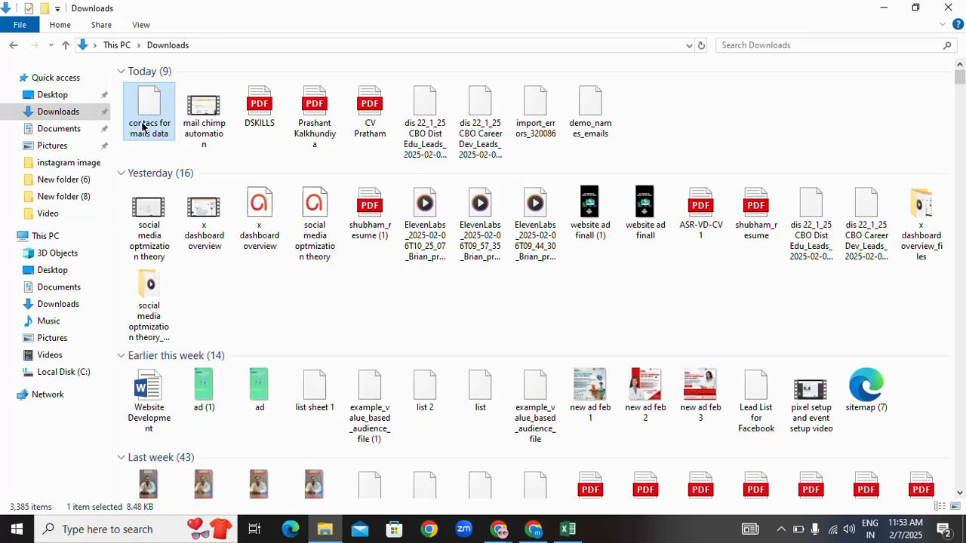
drag(143, 126, 485, 345)
key(alt+Tab)
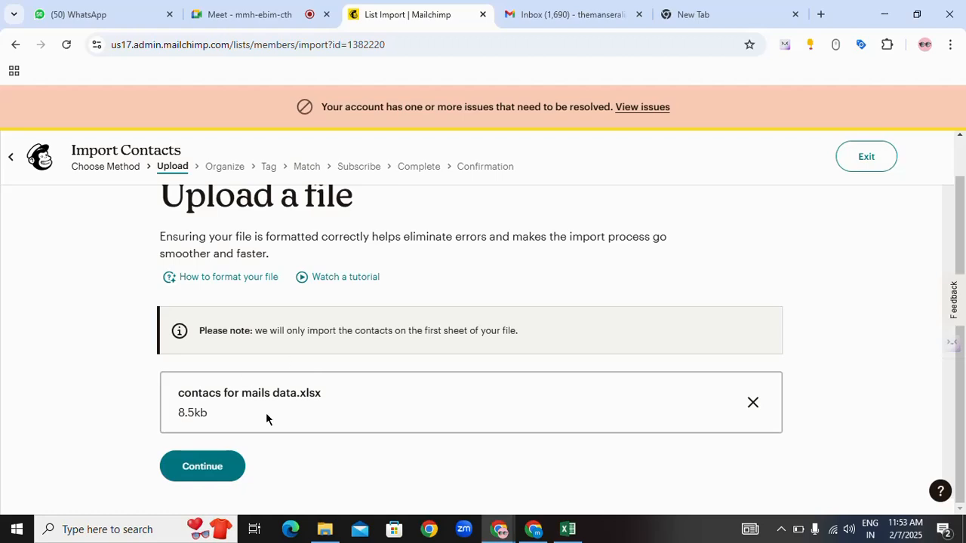
click(207, 469)
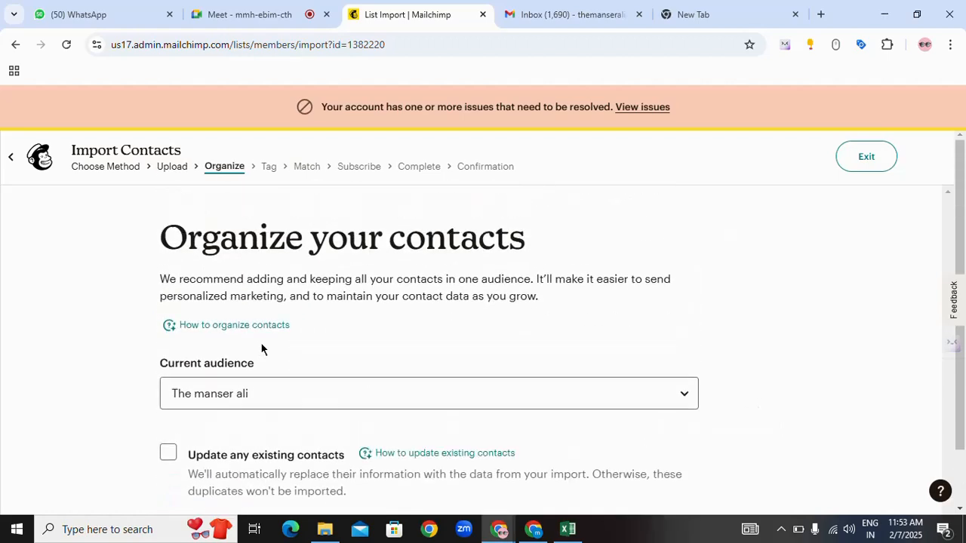
Keep the current audience for the import, leave updating of existing contacts off, and continue to tagging.
drag(181, 312, 610, 323)
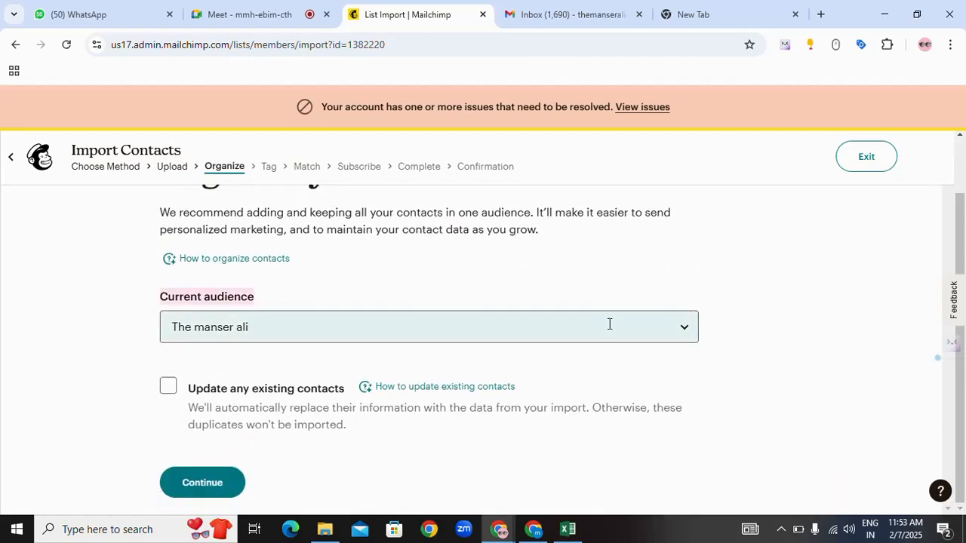
click(674, 328)
click(547, 362)
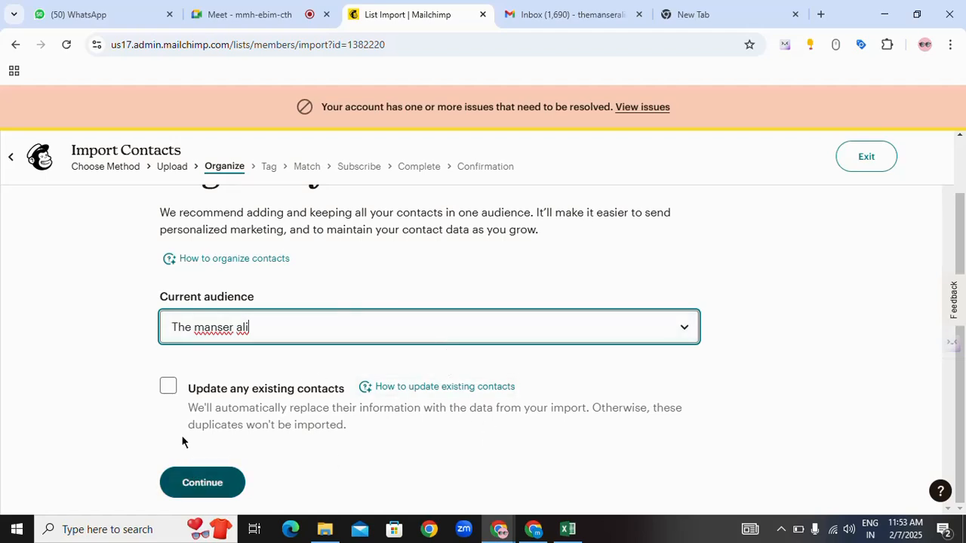
click(192, 483)
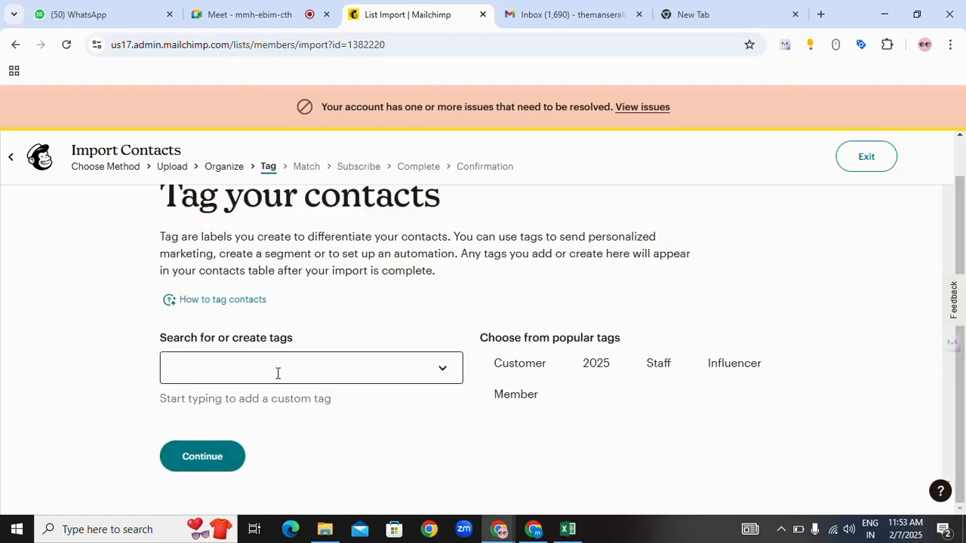
Enter "excell sheet data (digital marketing)" as a new custom tag for the imported contacts.
click(278, 373)
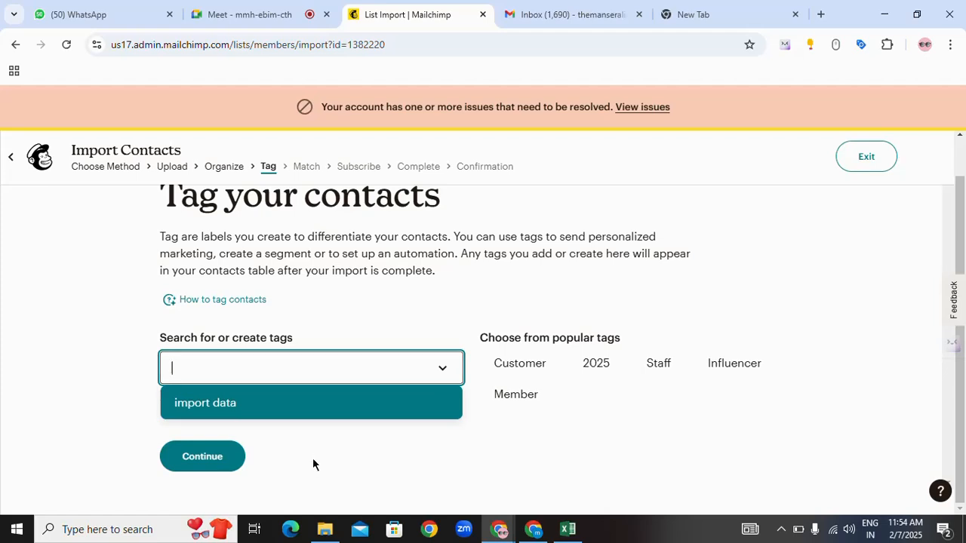
click(272, 366)
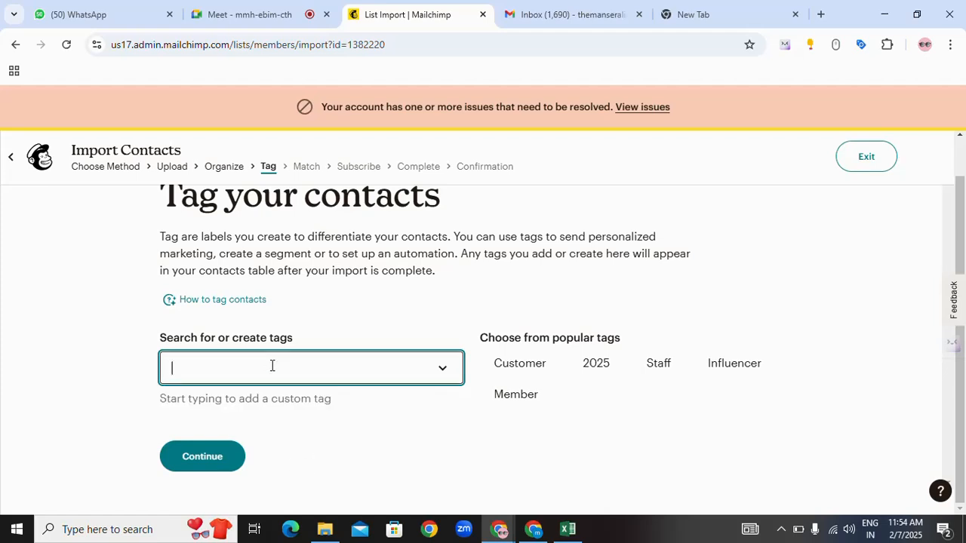
text(excell)
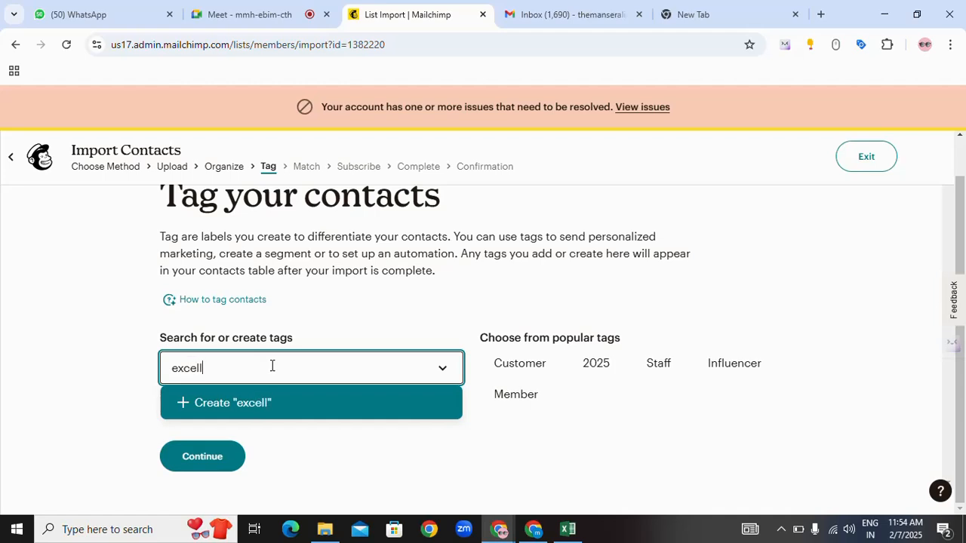
text( sheet data)
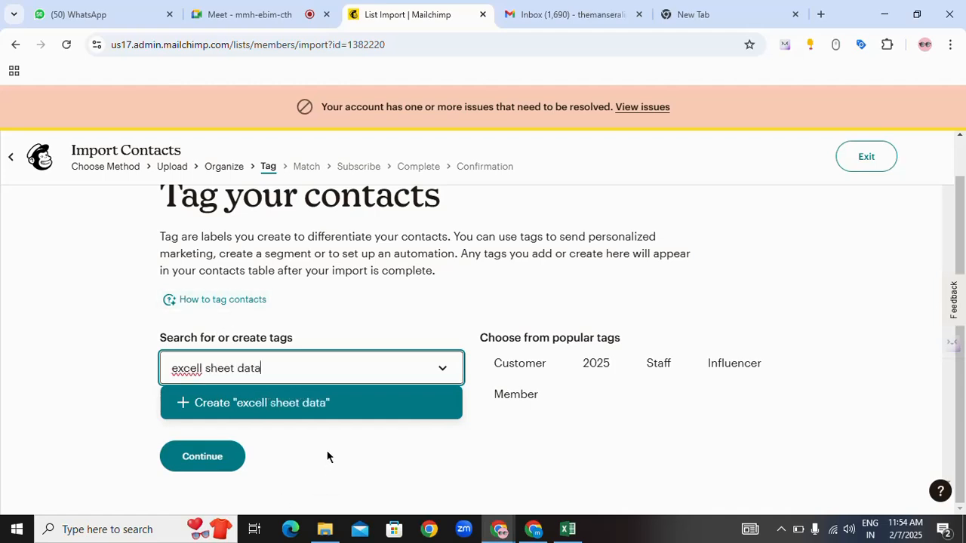
text( ())
text(digital mar)
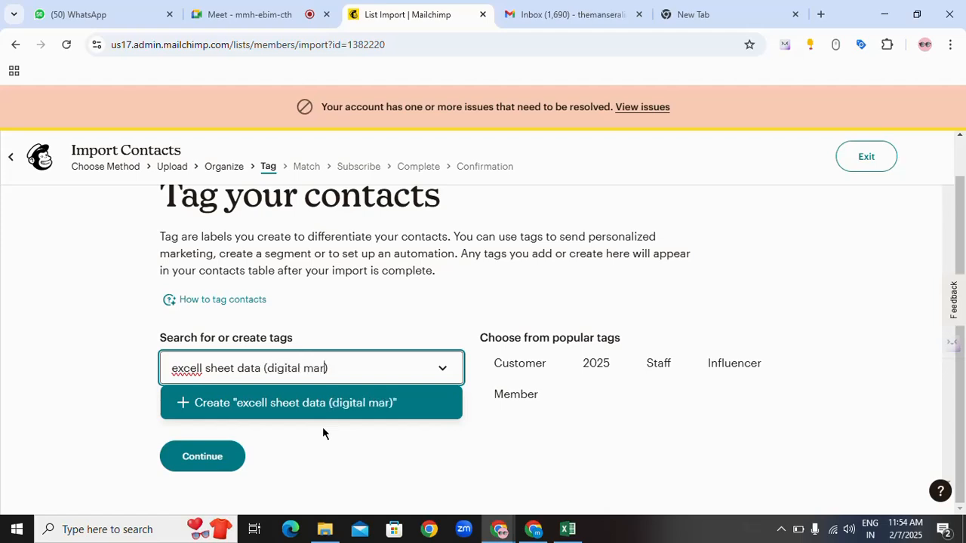
text(keting)
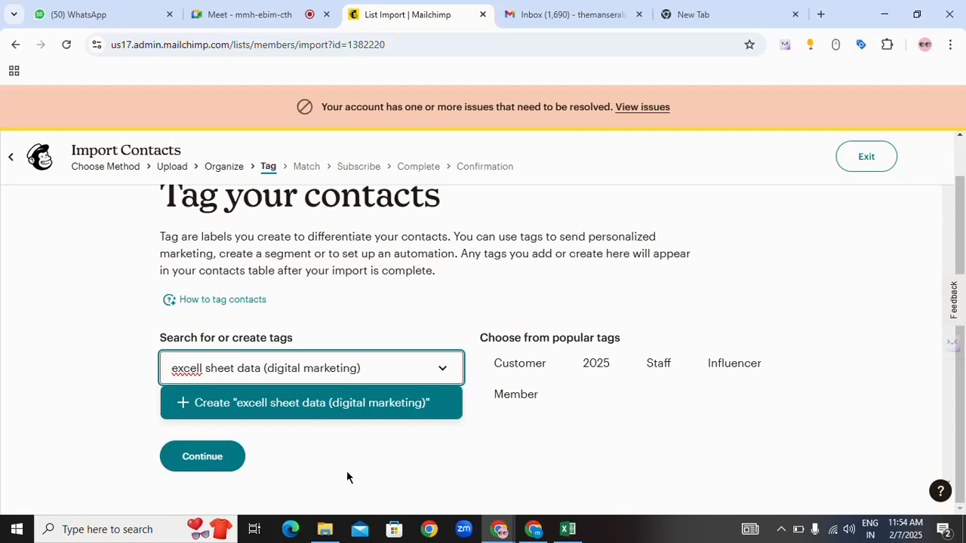
key(Return)
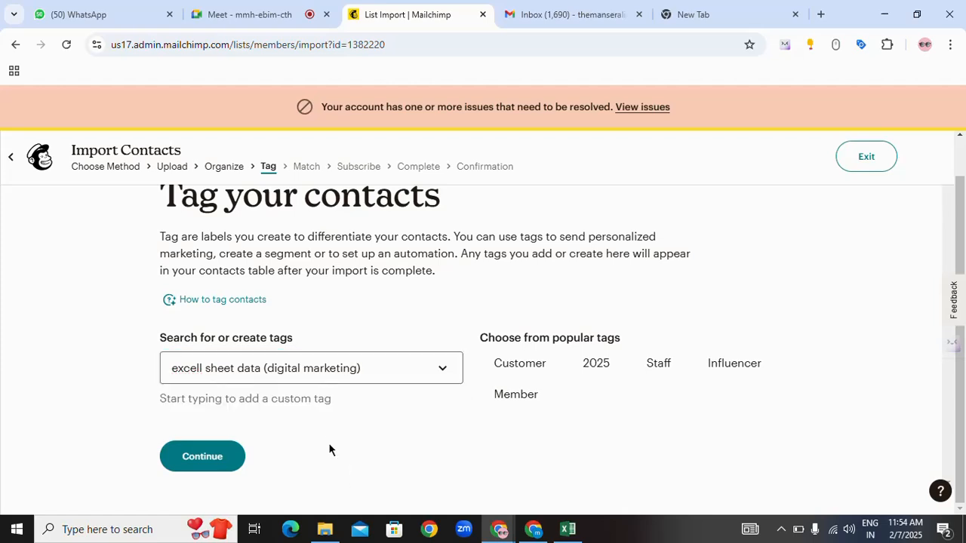
Proceed to column matching, match the unrecognized name column to Last Name (LNAME), and continue to the subscription settings.
click(187, 458)
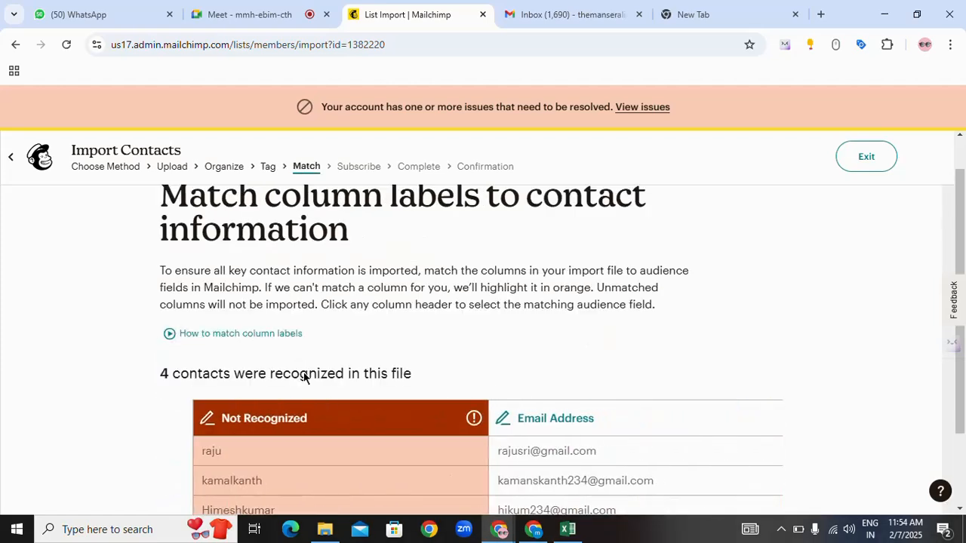
scroll(481, 373, down, 2)
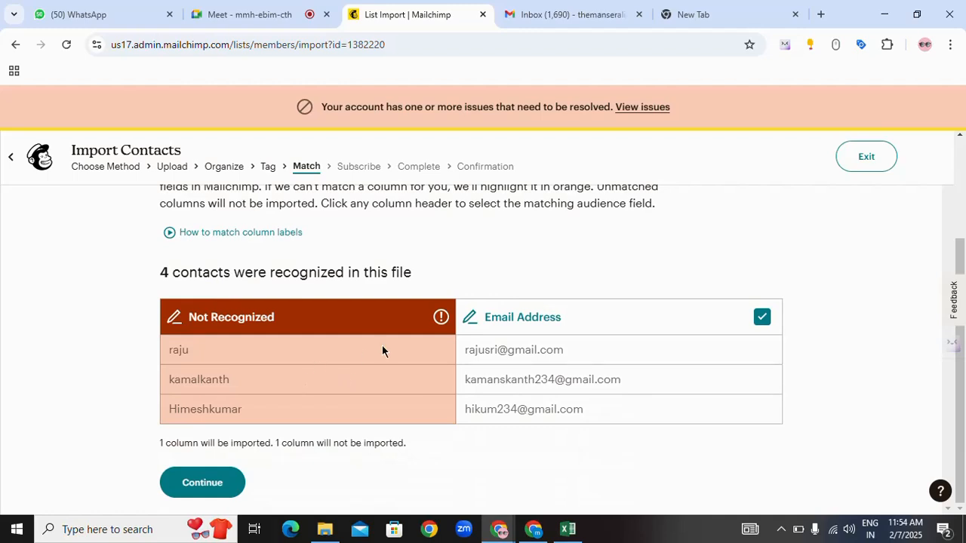
click(440, 321)
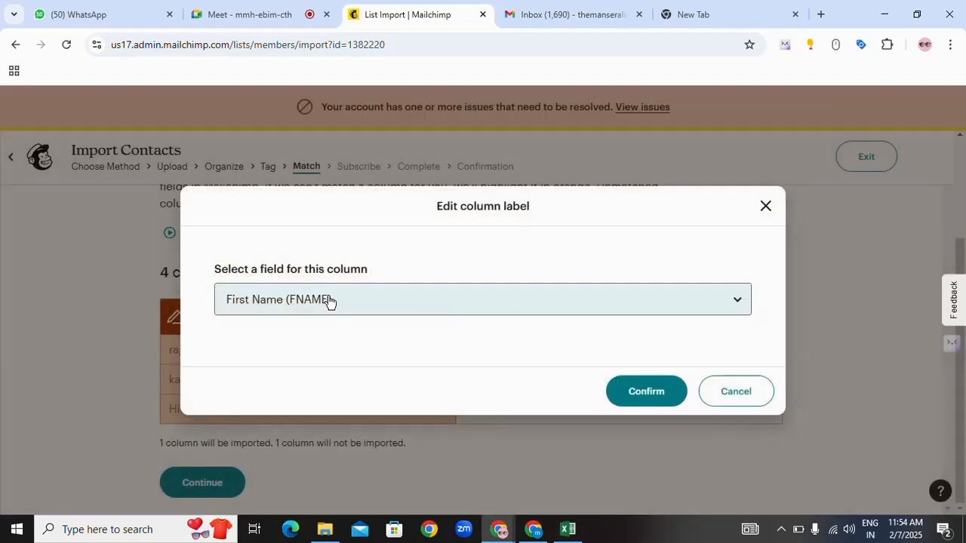
click(367, 310)
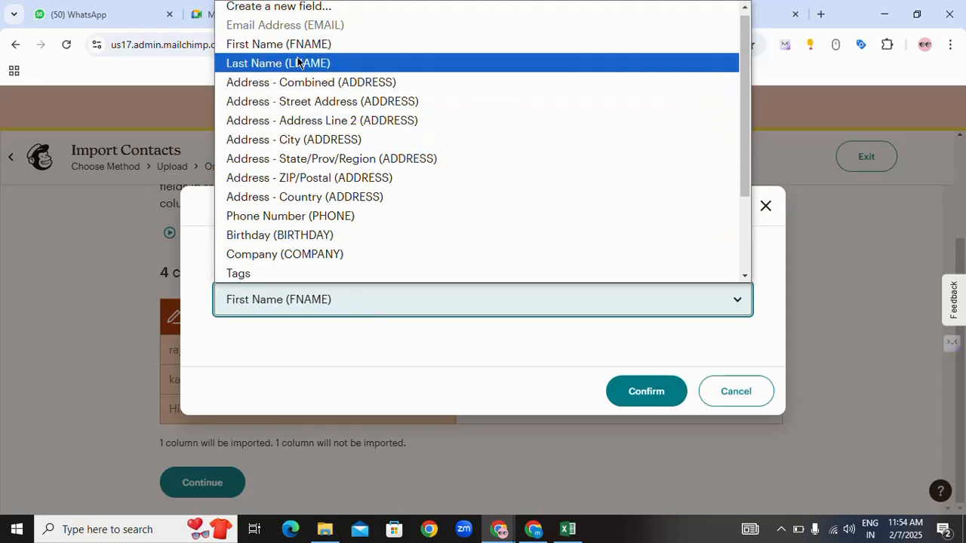
click(297, 65)
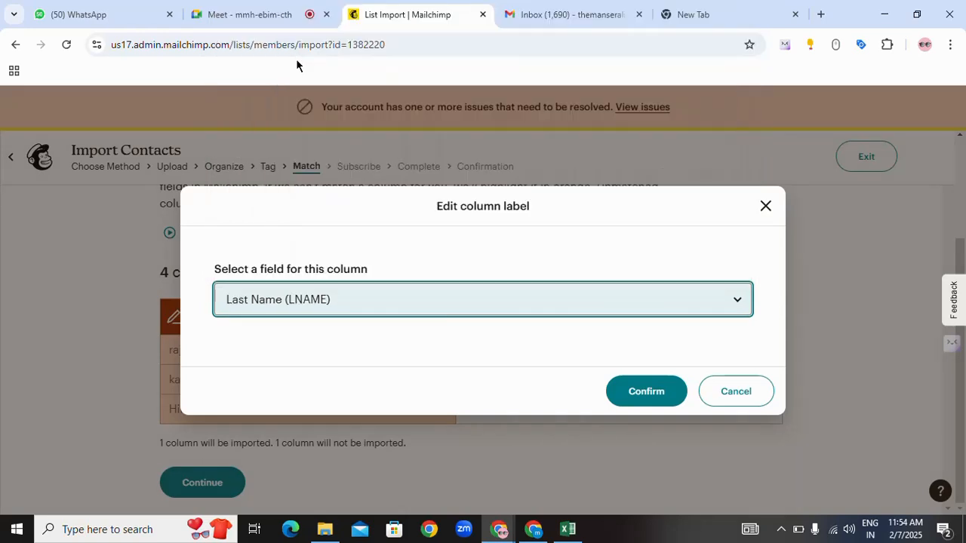
click(657, 404)
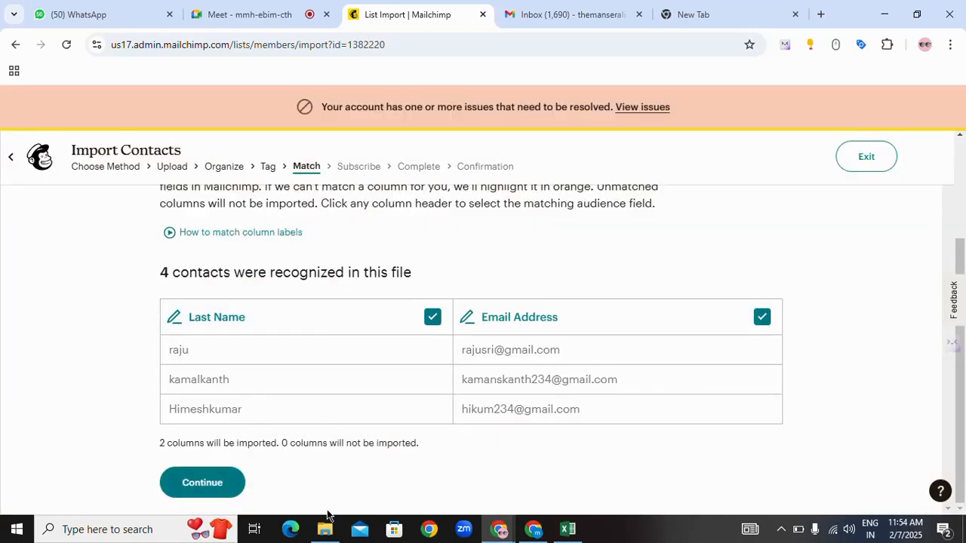
click(205, 485)
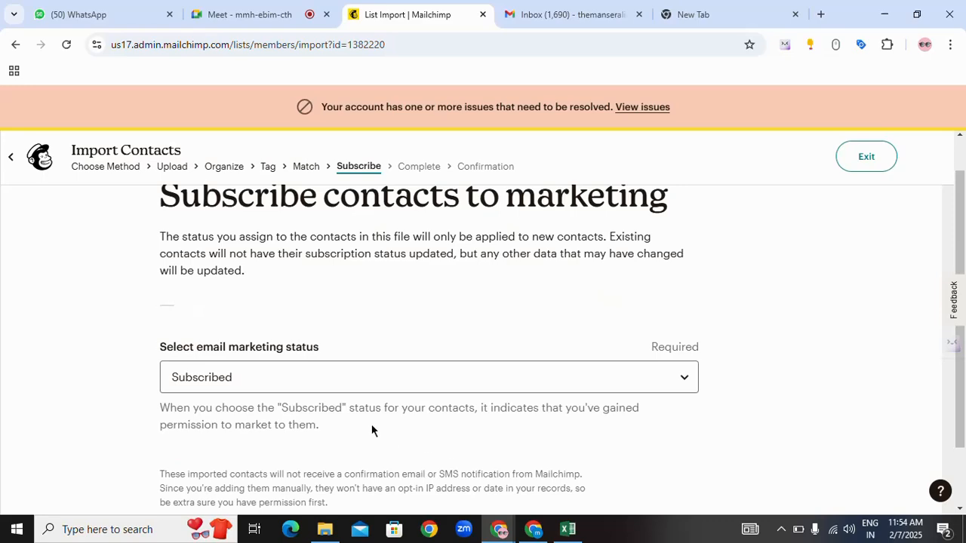
Set the imported contacts' email marketing status to Unsubscribed, then finalize and complete the import.
scroll(371, 430, down, 1)
click(689, 304)
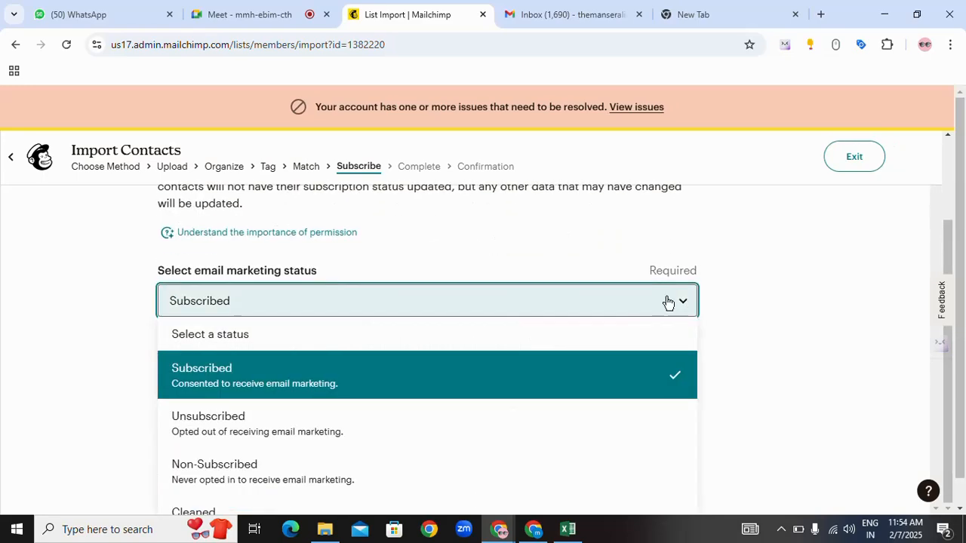
scroll(371, 389, down, 1)
click(370, 394)
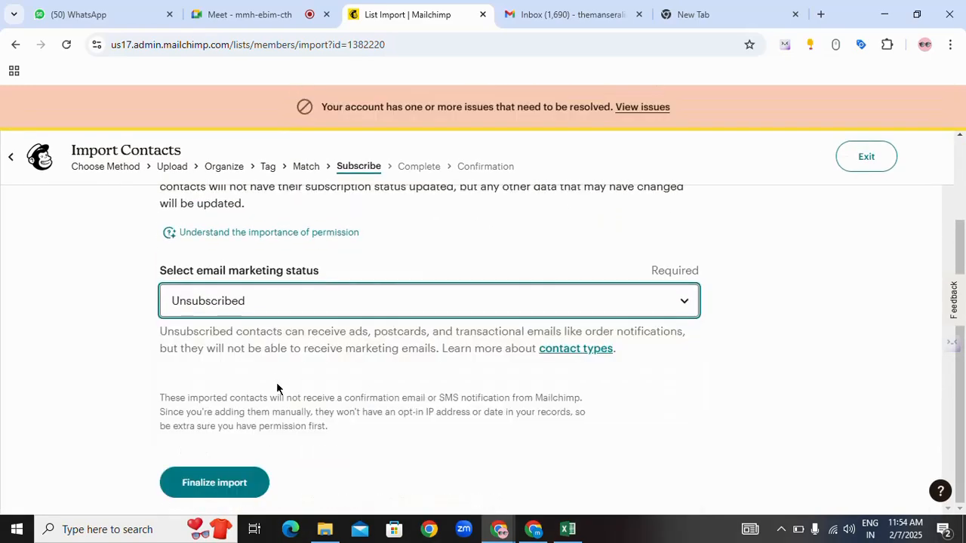
click(233, 496)
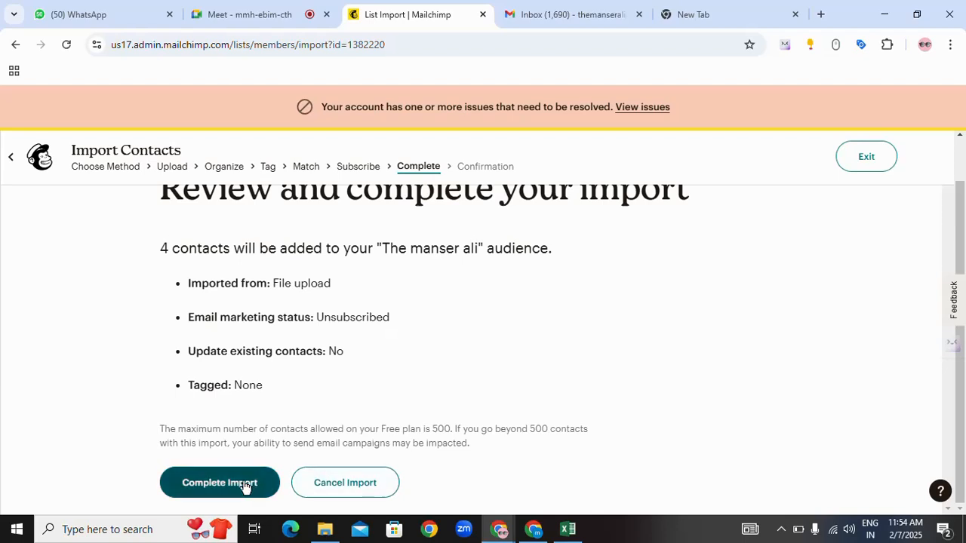
click(234, 487)
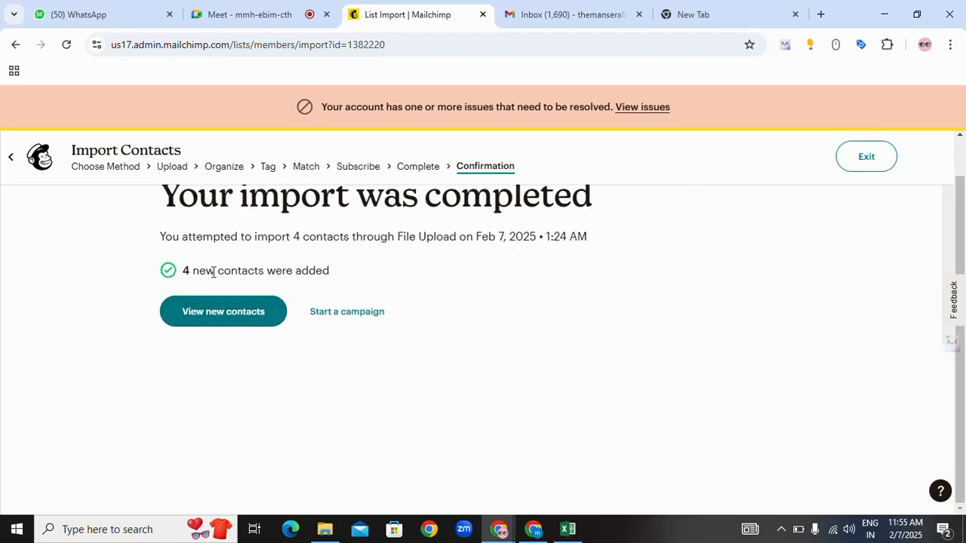
View the newly imported contacts and review their email addresses and last names in the segment preview.
click(239, 314)
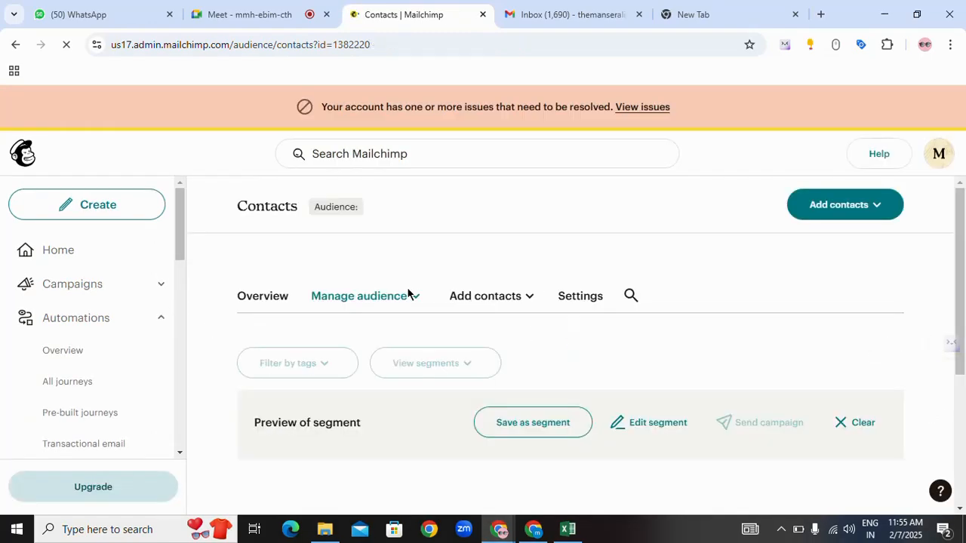
scroll(353, 369, down, 2)
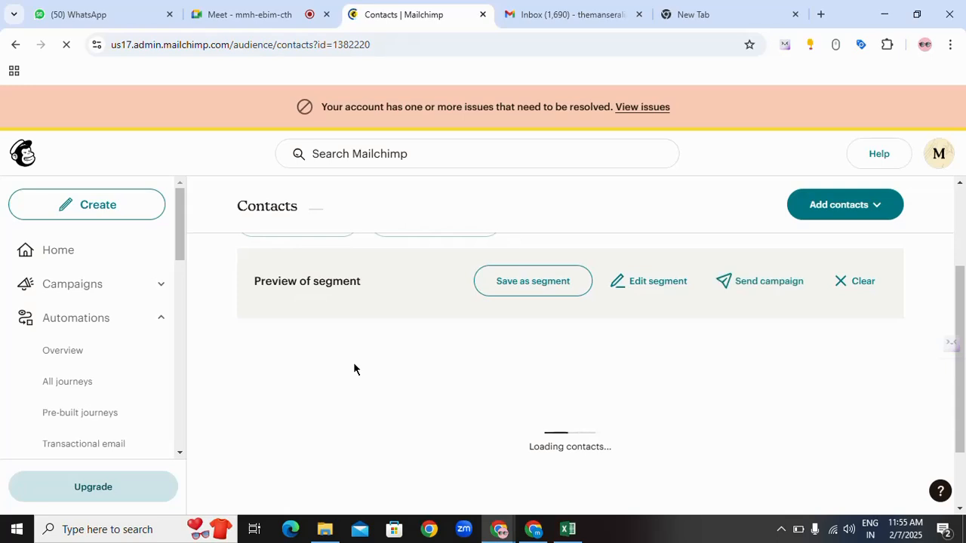
scroll(483, 365, up, 2)
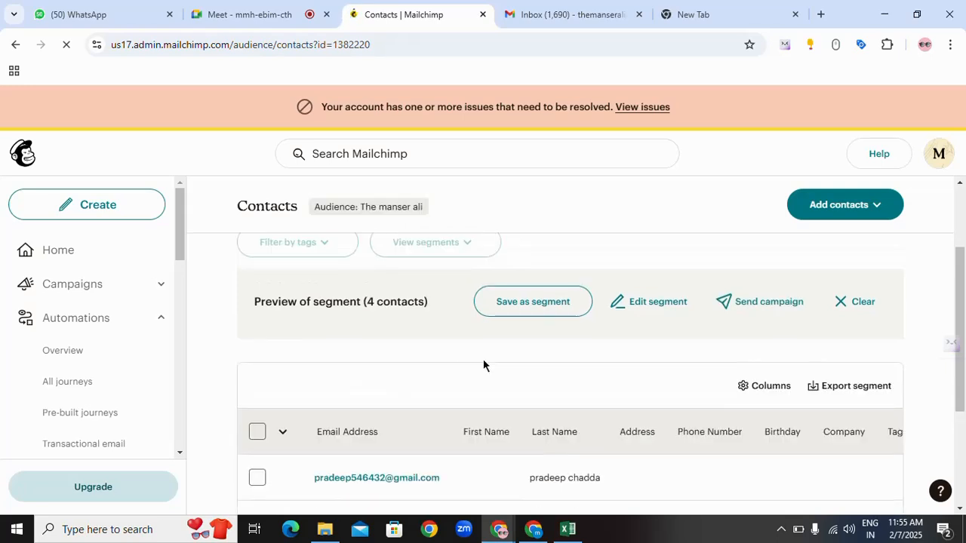
scroll(483, 365, down, 4)
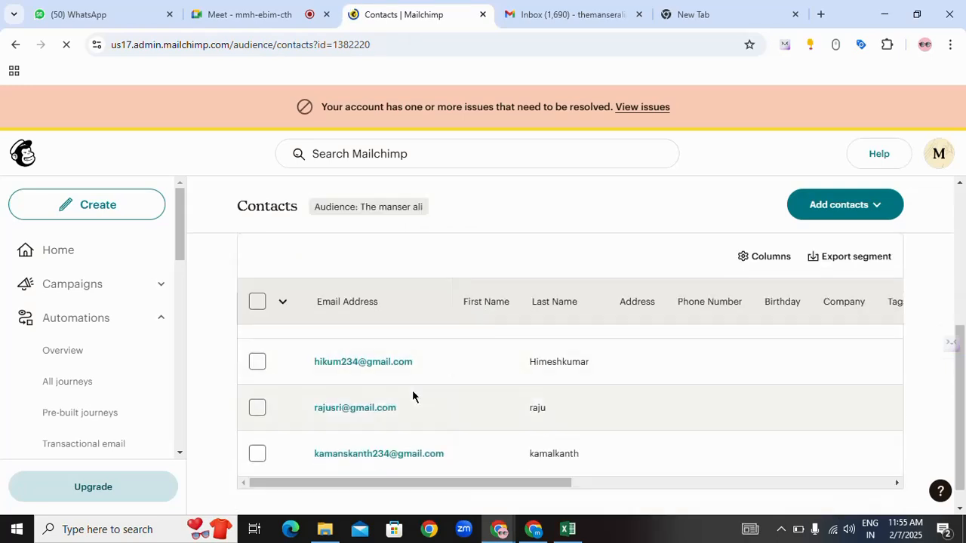
scroll(596, 410, up, 1)
scroll(584, 407, down, 1)
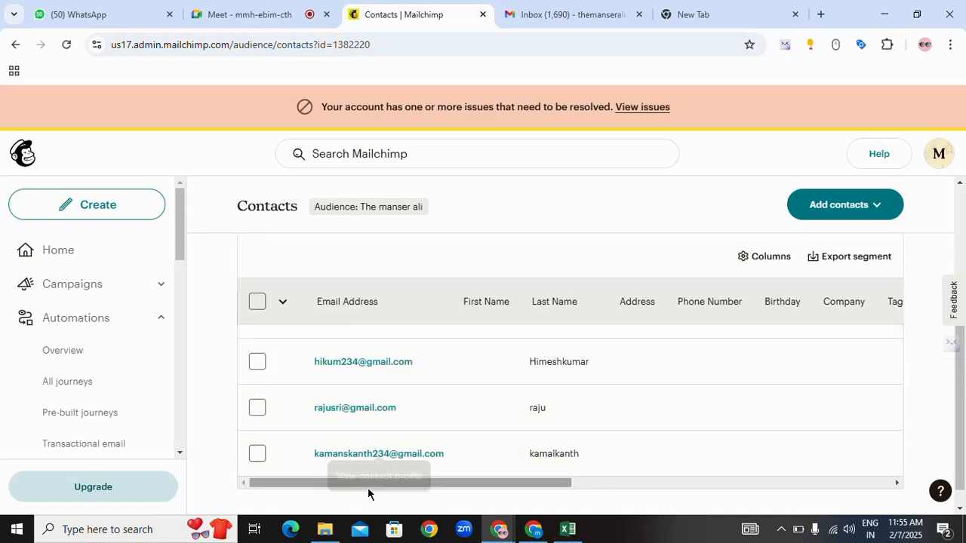
scroll(367, 400, up, 1)
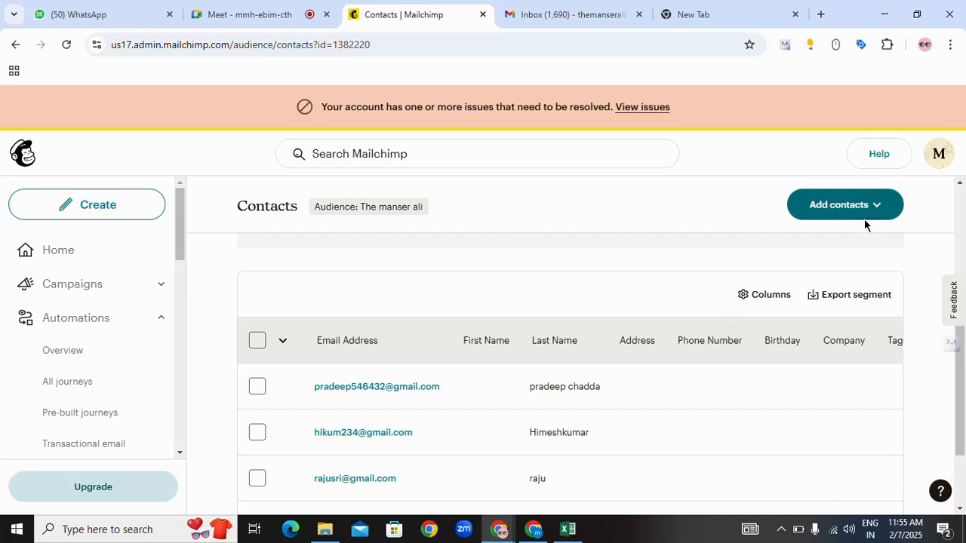
Show the full audience instead of the segment preview and check its contact and subscriber totals and the contact list.
scroll(868, 286, up, 4)
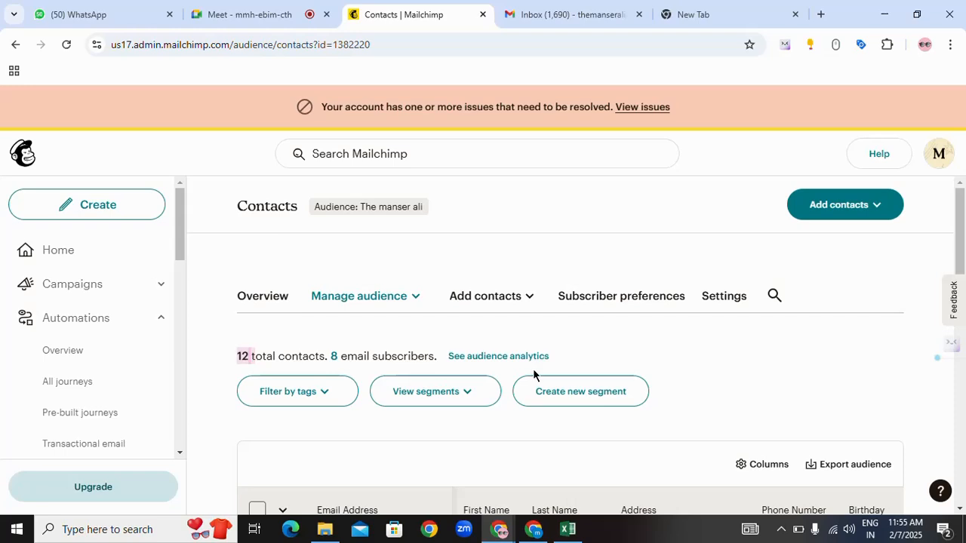
drag(330, 358, 414, 359)
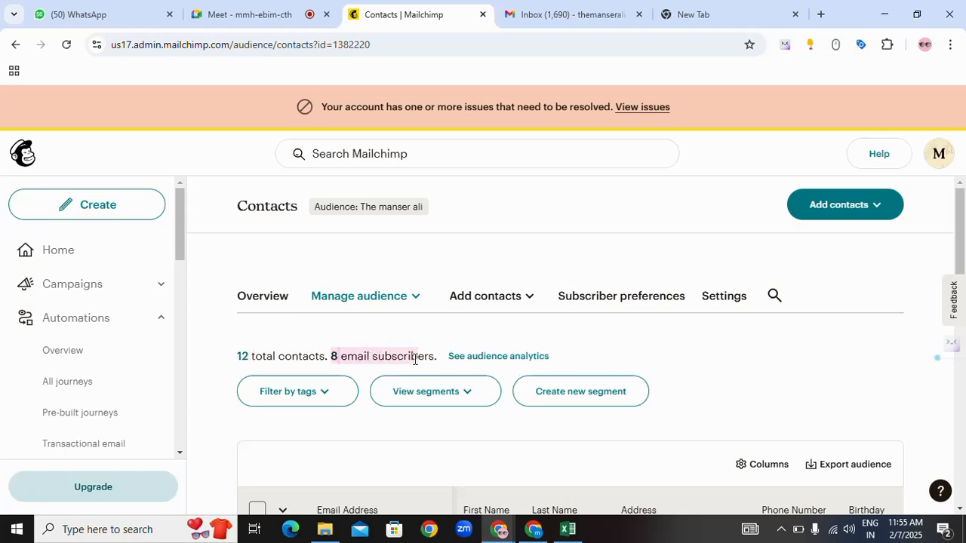
click(266, 358)
scroll(770, 386, down, 3)
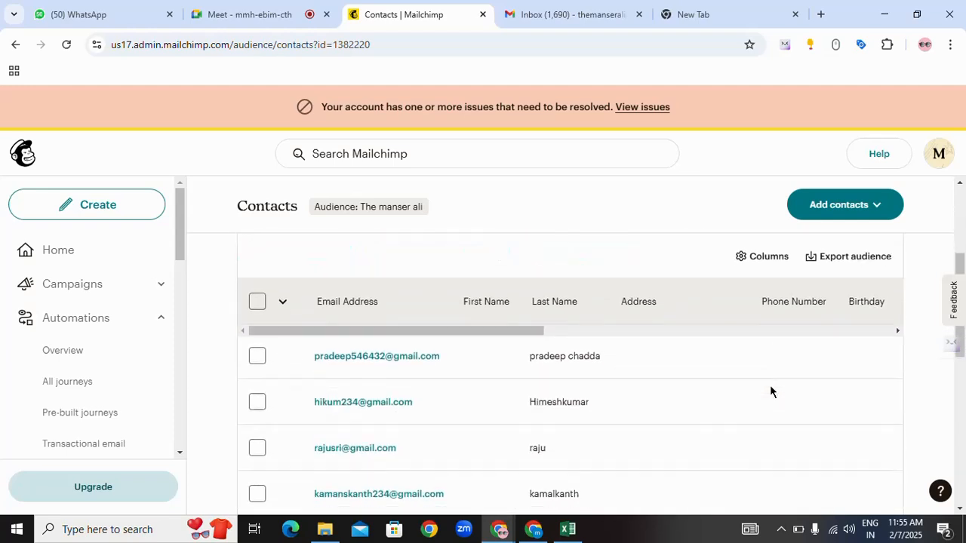
scroll(540, 410, down, 2)
scroll(540, 410, down, 2)
scroll(540, 411, up, 6)
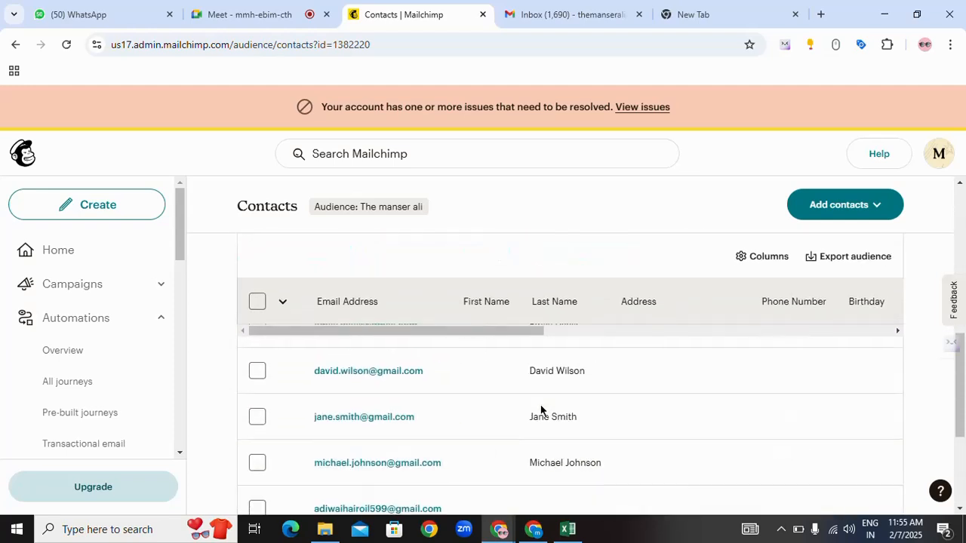
scroll(540, 408, down, 1)
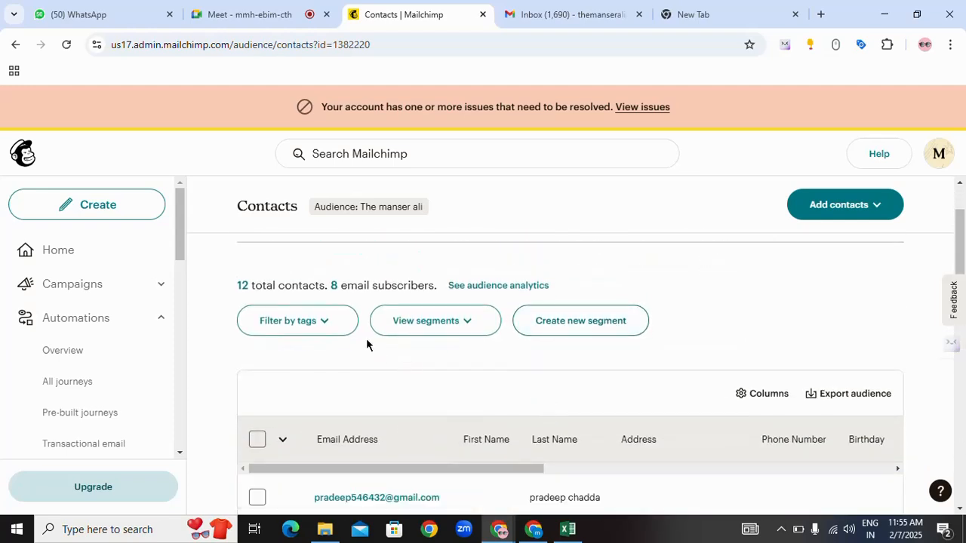
Open the tag filter to check the audience's available tags and look through the contact list.
click(330, 331)
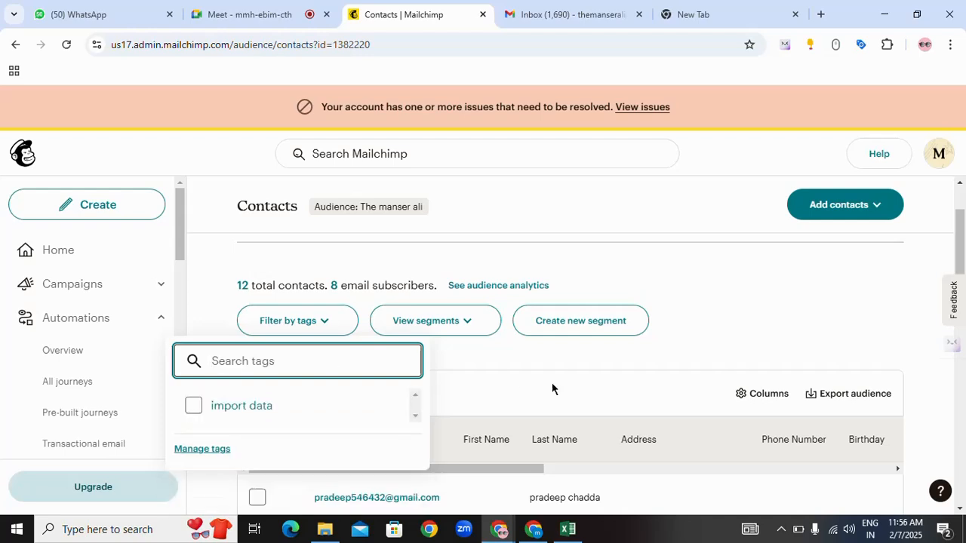
scroll(611, 366, down, 5)
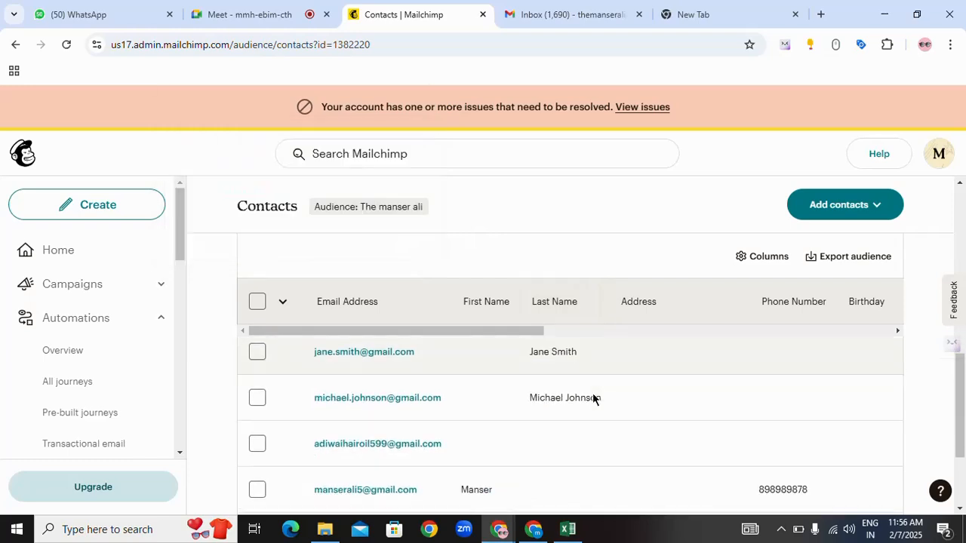
scroll(603, 401, down, 2)
scroll(695, 427, up, 6)
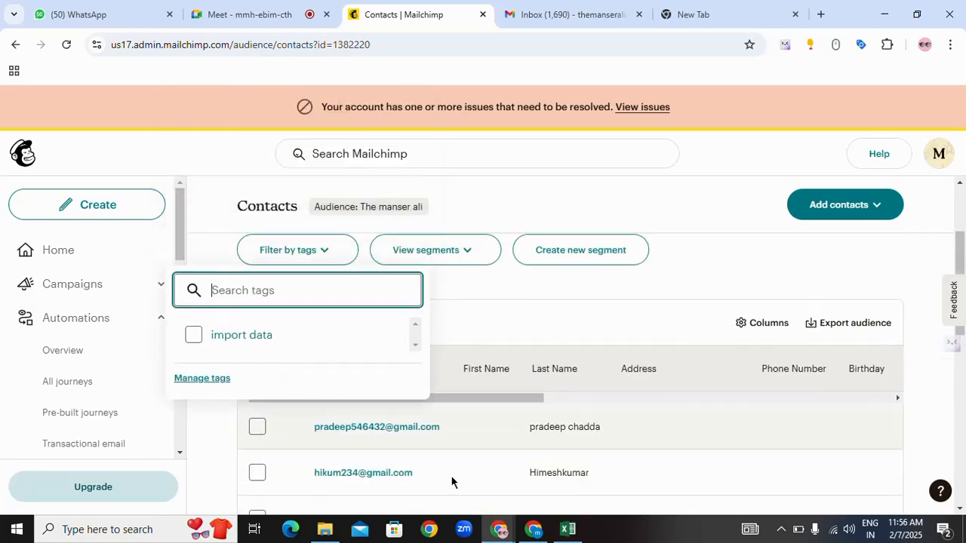
scroll(430, 468, down, 1)
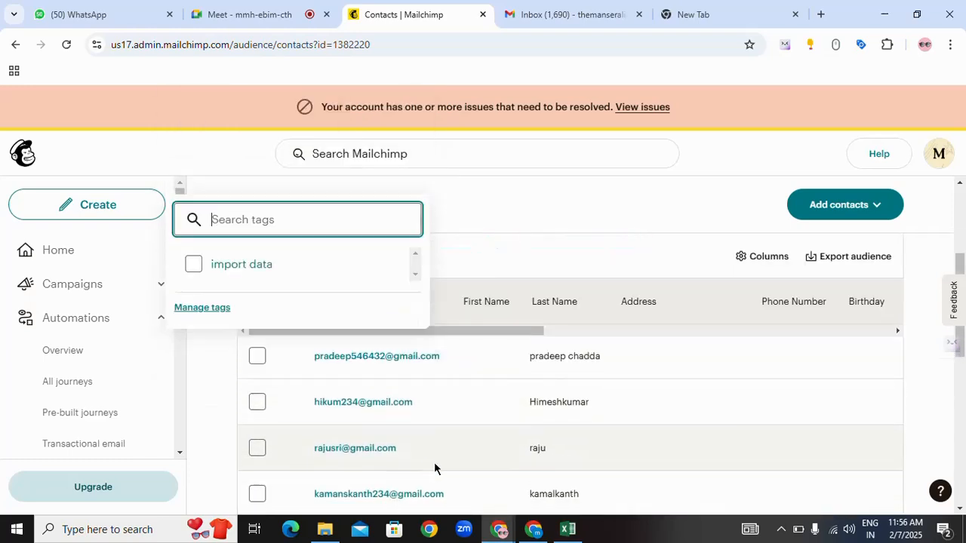
scroll(504, 421, down, 2)
scroll(504, 420, up, 2)
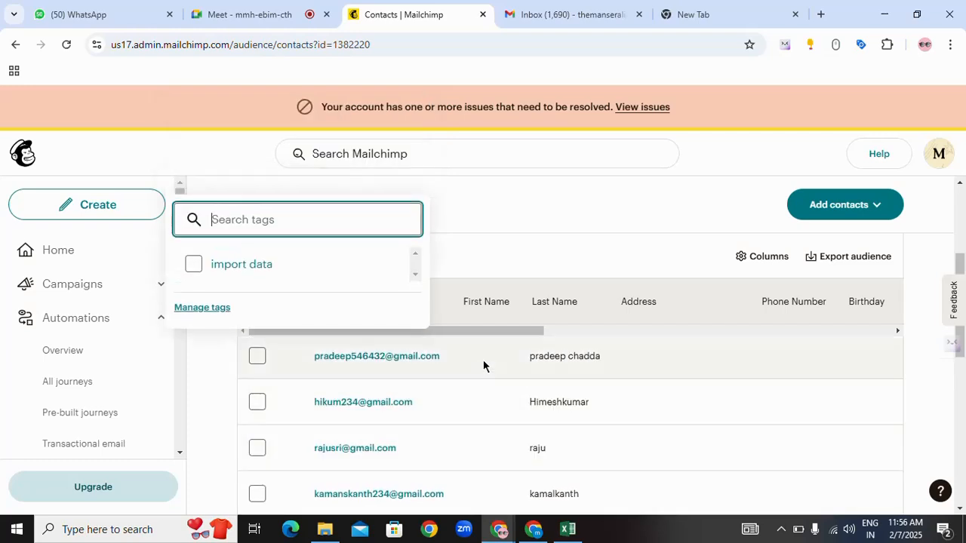
Examine the Tags and Email Marketing columns, comparing the newly imported contacts with the older ones.
drag(488, 331, 647, 338)
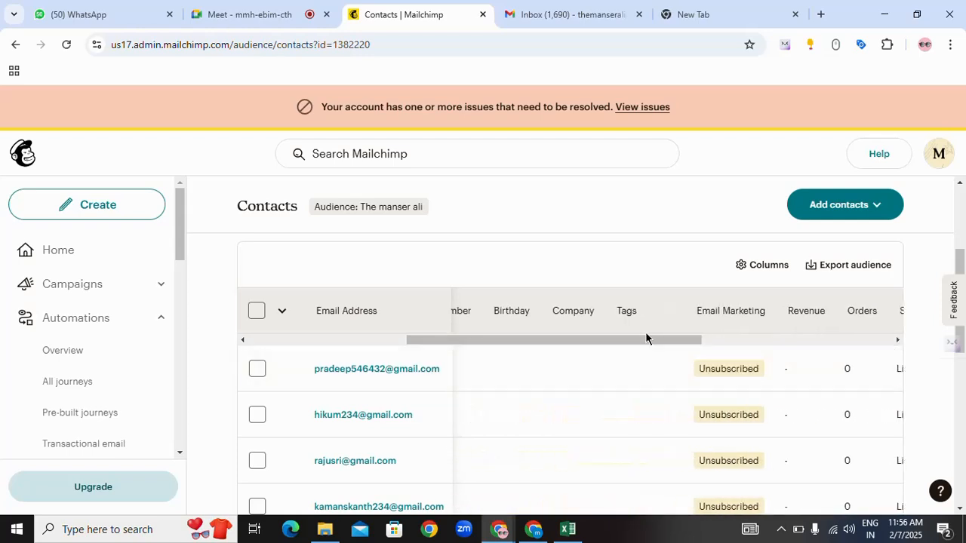
scroll(636, 415, down, 2)
scroll(637, 420, down, 1)
scroll(649, 453, up, 2)
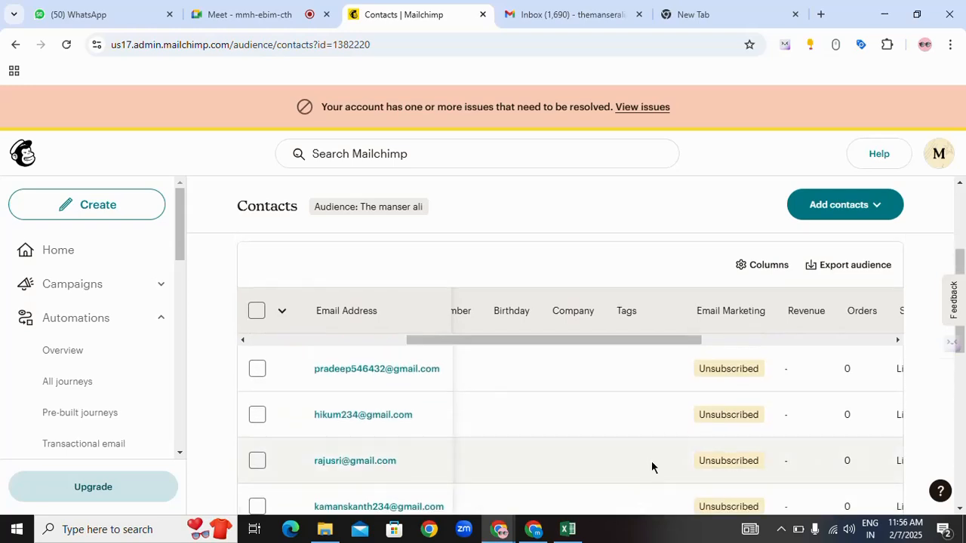
scroll(645, 385, down, 1)
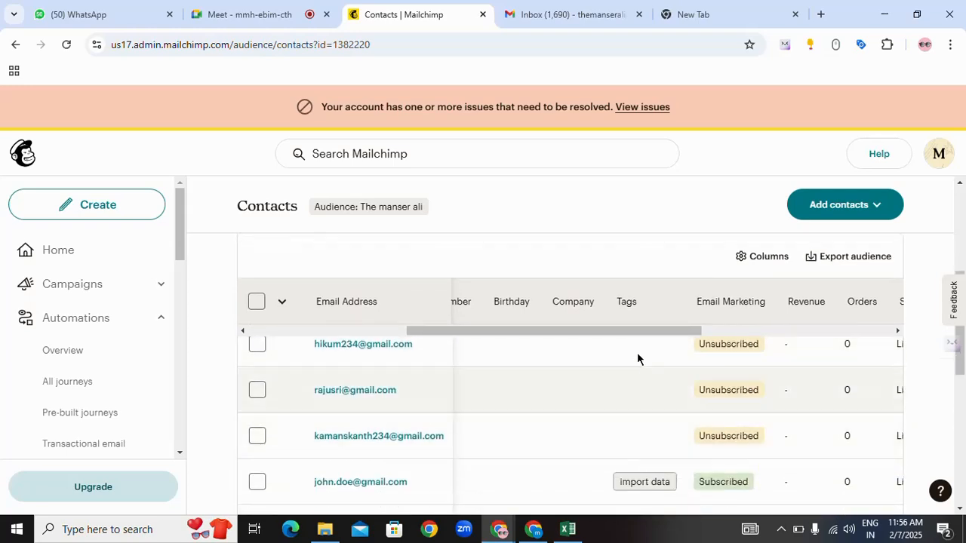
scroll(652, 400, up, 1)
scroll(668, 430, up, 1)
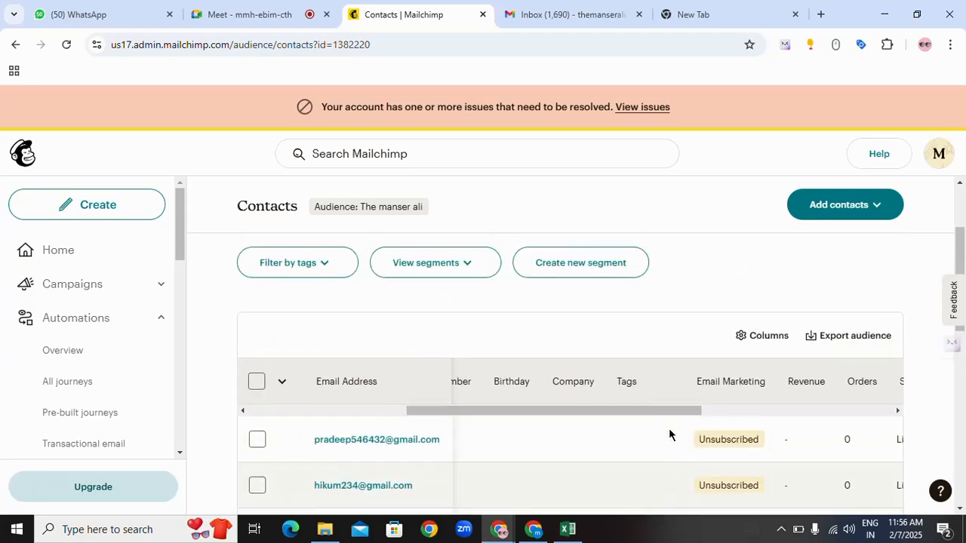
scroll(668, 426, down, 1)
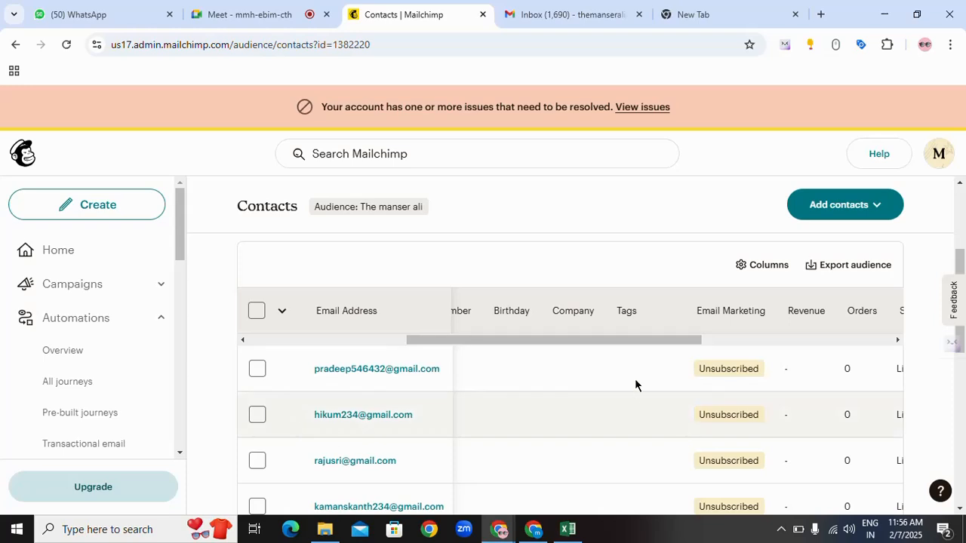
scroll(636, 384, down, 3)
scroll(701, 453, up, 3)
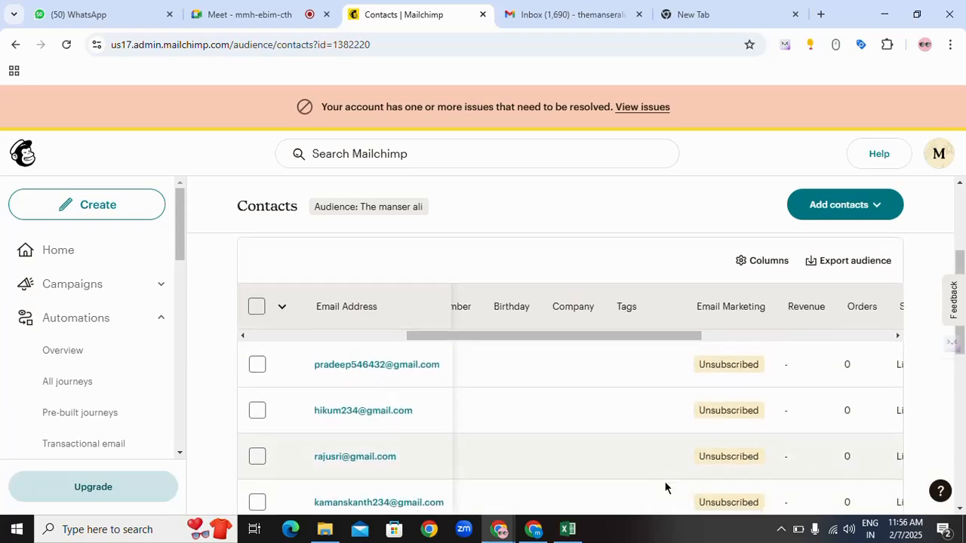
scroll(695, 444, down, 3)
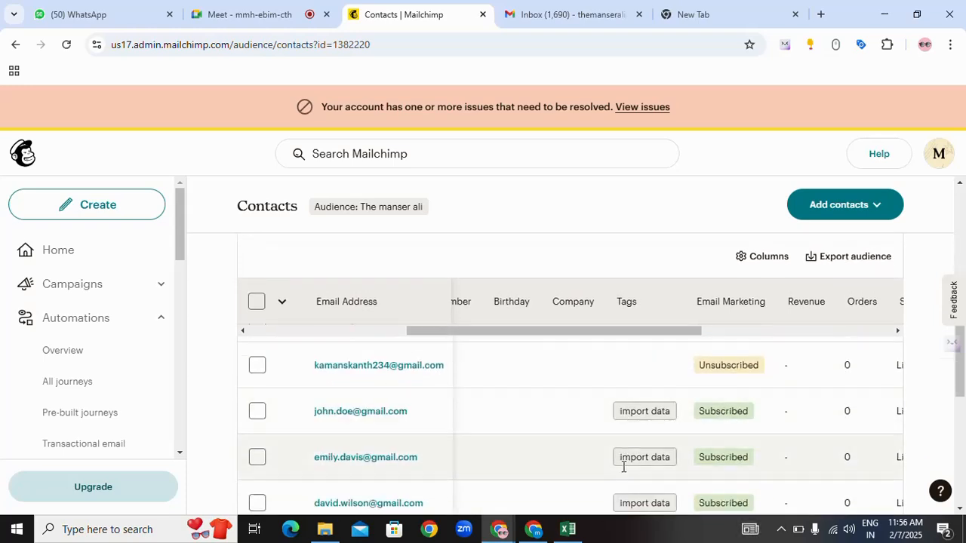
scroll(686, 471, up, 3)
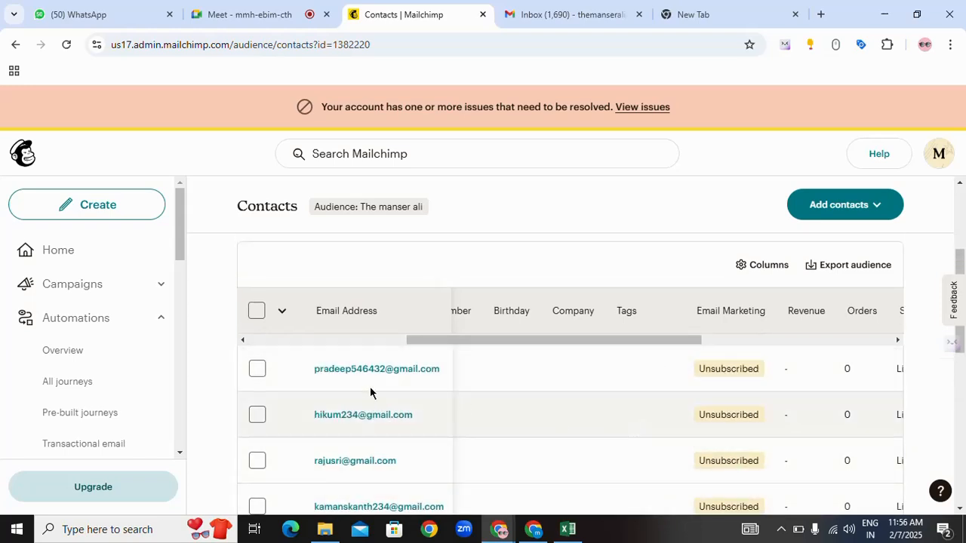
Select the four newly imported contacts that have no tag in the audience's contact list.
click(257, 414)
click(257, 460)
scroll(261, 453, down, 1)
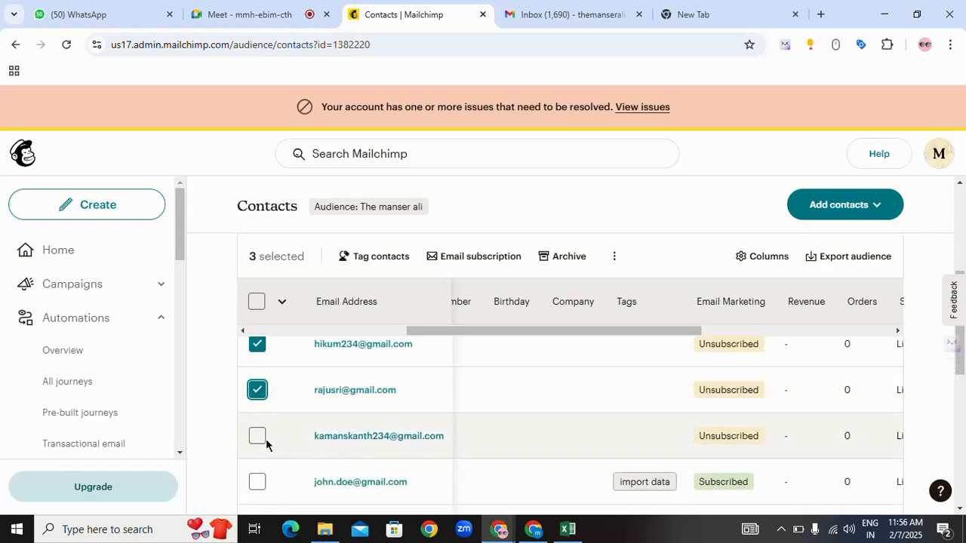
click(261, 438)
scroll(710, 438, up, 3)
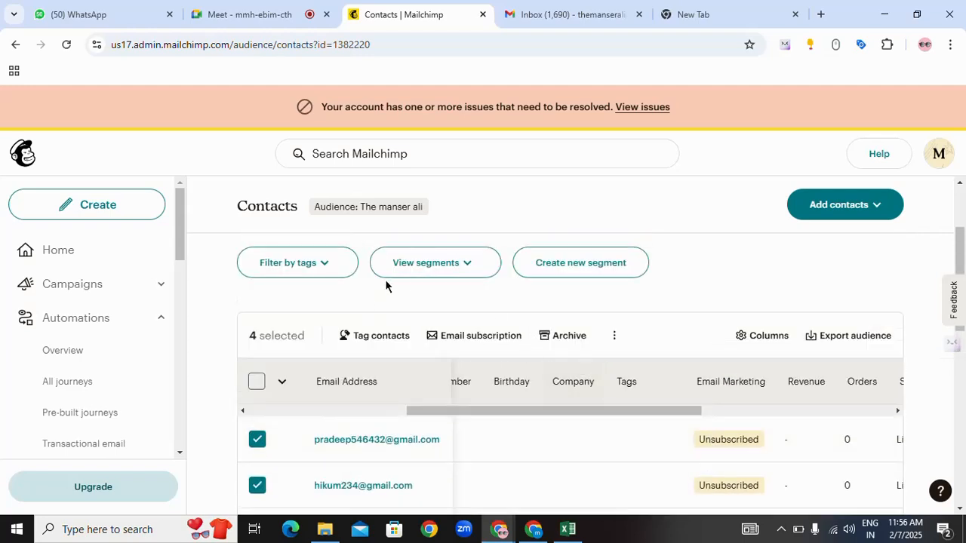
scroll(877, 328, up, 2)
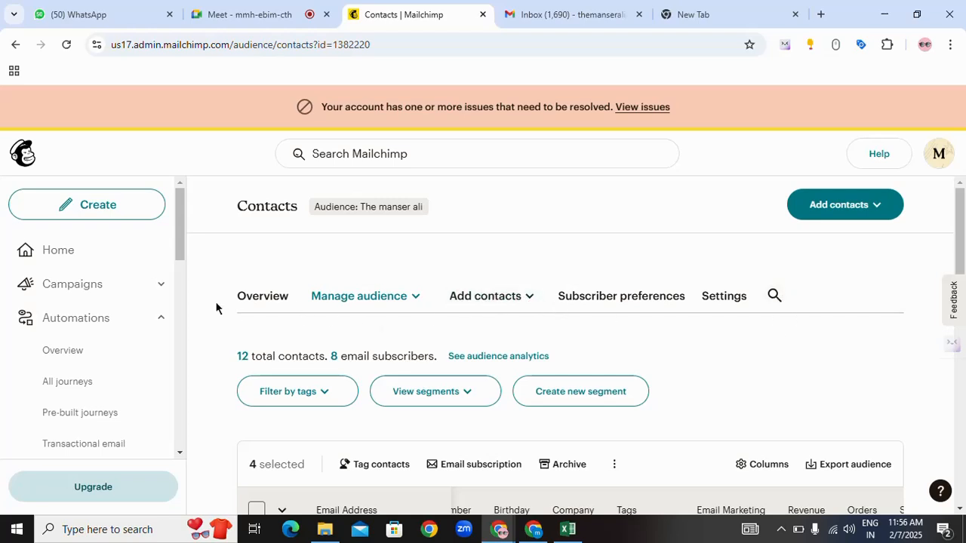
Create a new tag named "dm data" on the audience's tag management page.
scroll(176, 267, down, 2)
scroll(176, 266, down, 3)
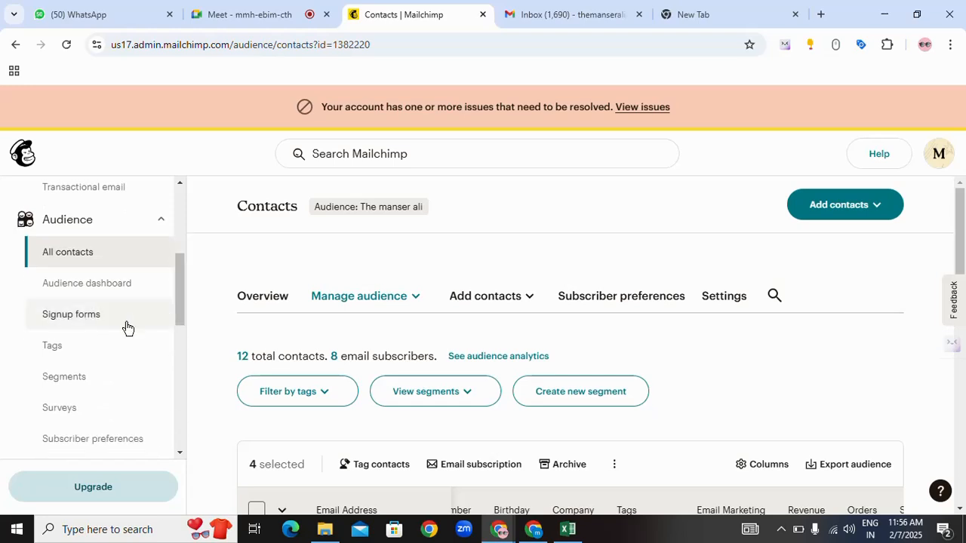
click(47, 347)
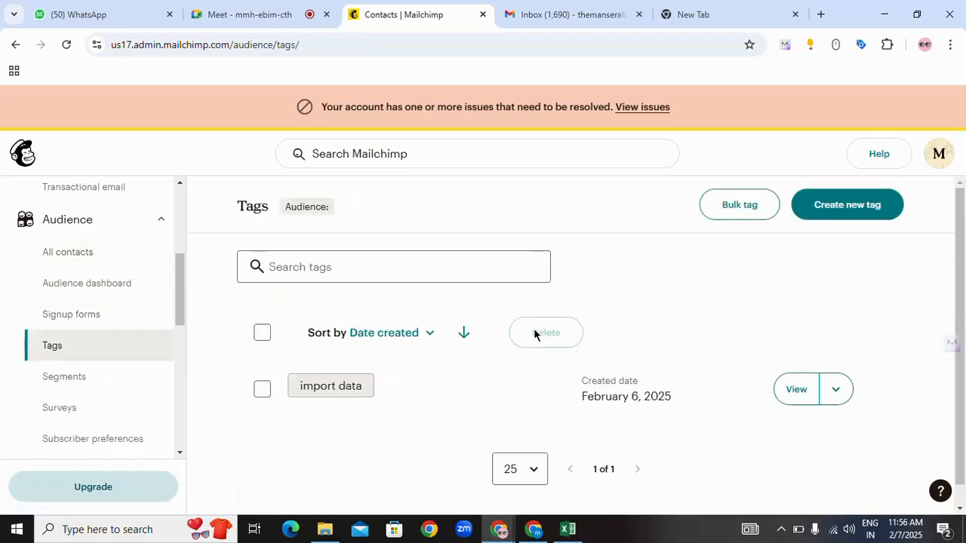
scroll(534, 335, down, 1)
scroll(485, 345, up, 1)
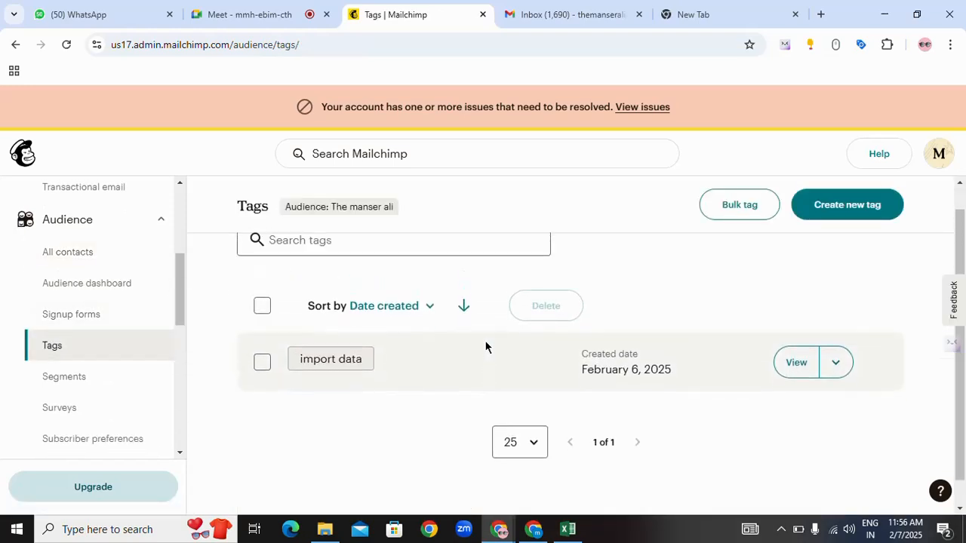
click(835, 215)
click(409, 303)
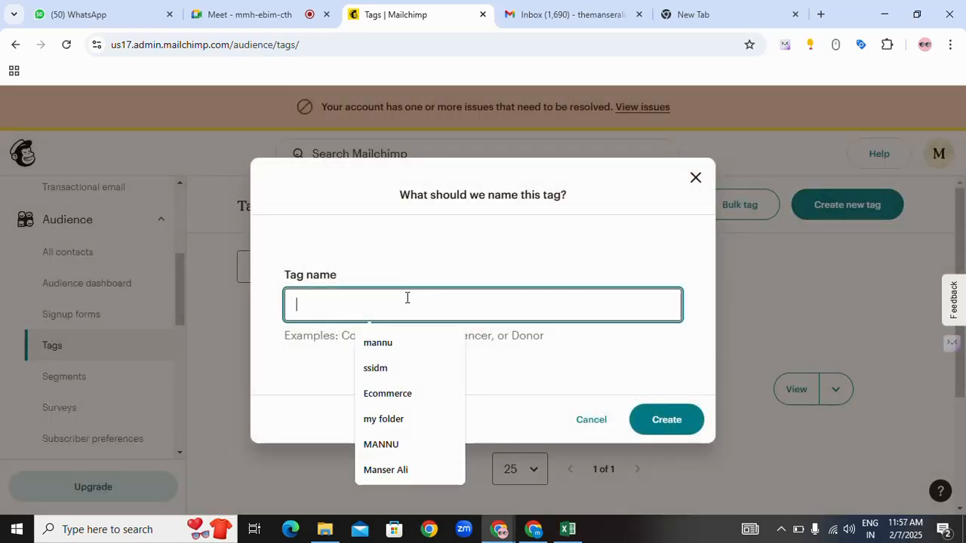
text(dm data)
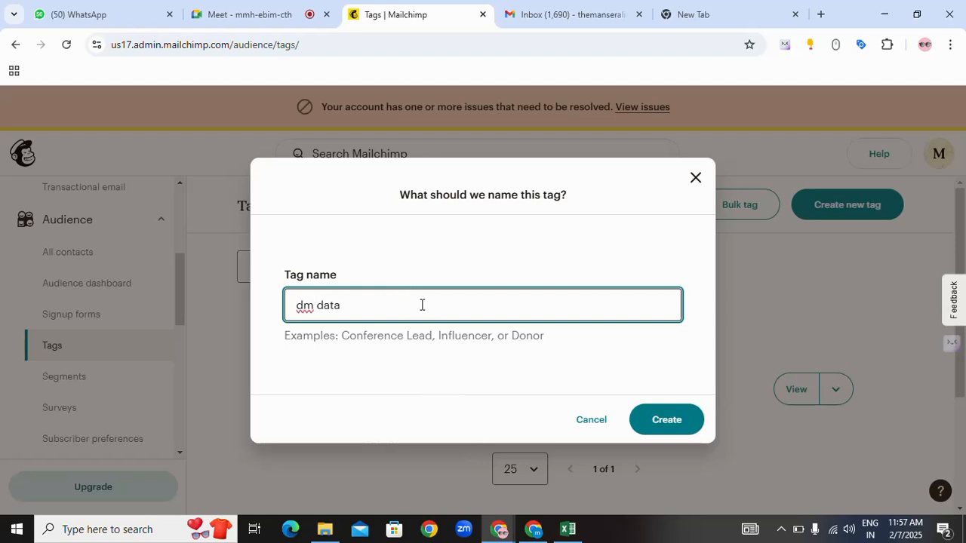
click(650, 420)
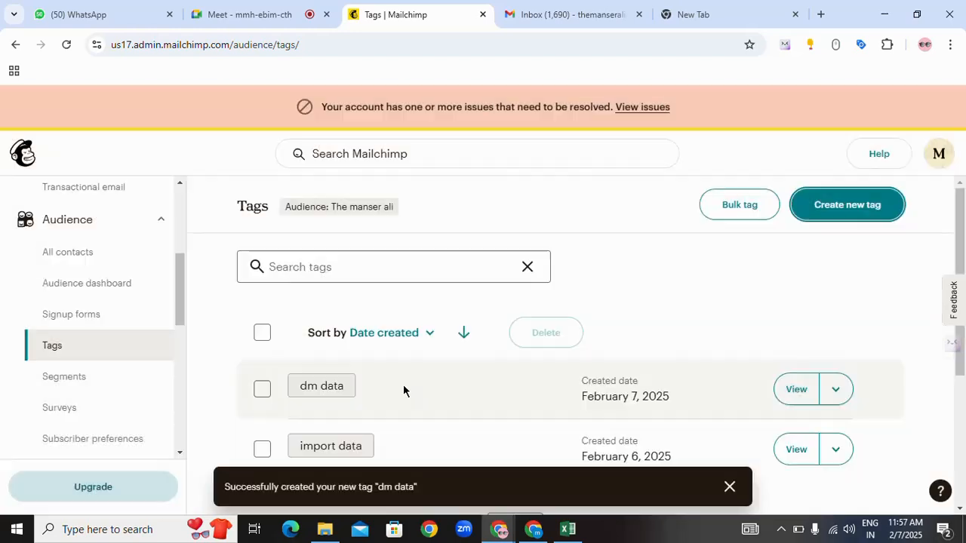
View the contacts assigned to the dm data tag.
scroll(385, 384, down, 1)
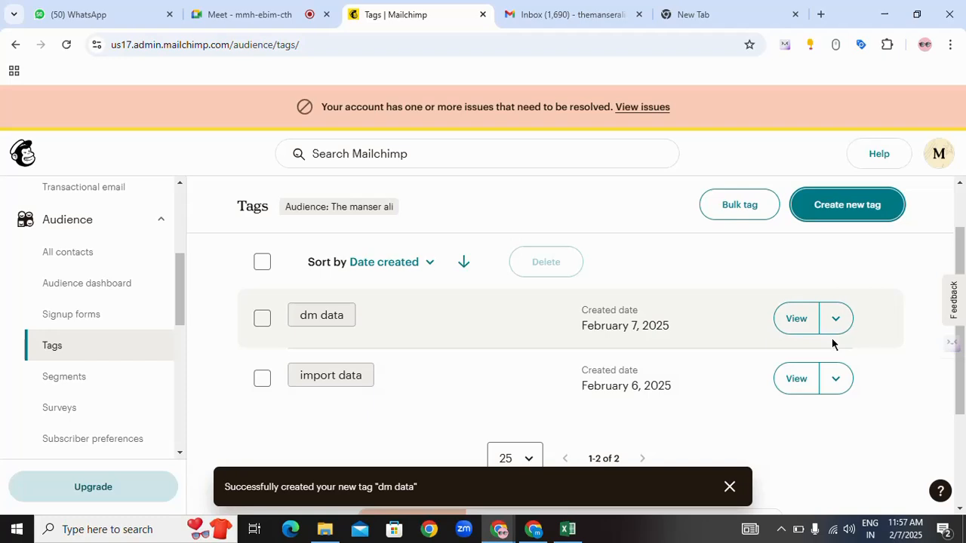
click(797, 322)
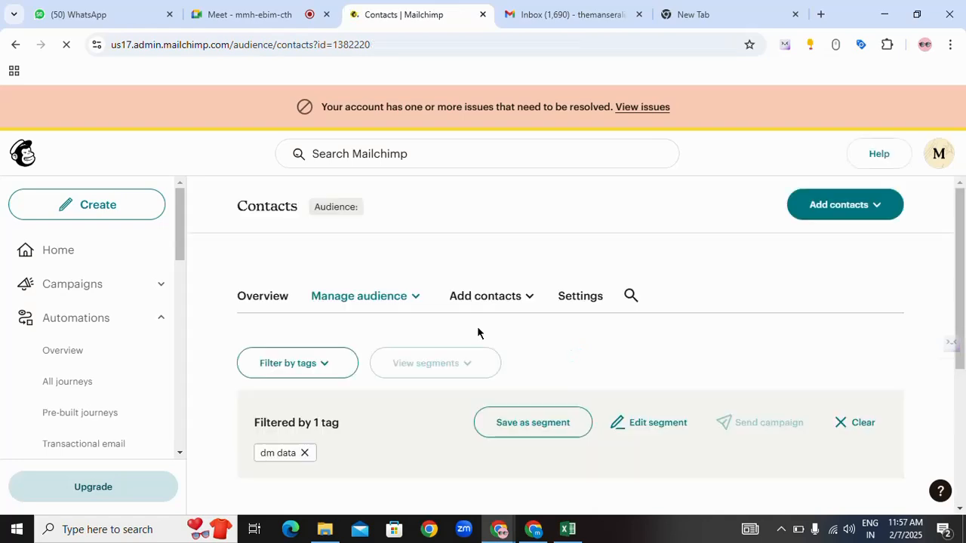
scroll(477, 333, down, 2)
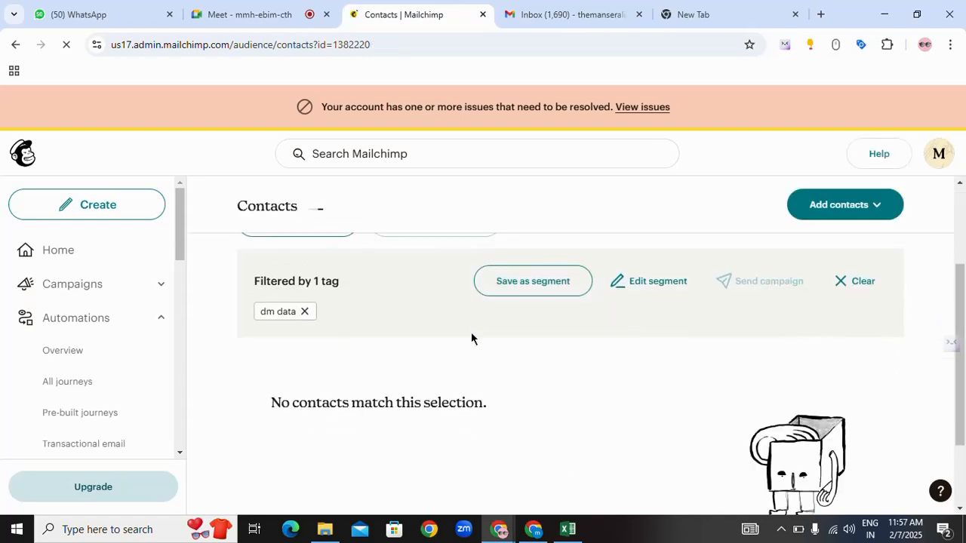
scroll(477, 420, up, 2)
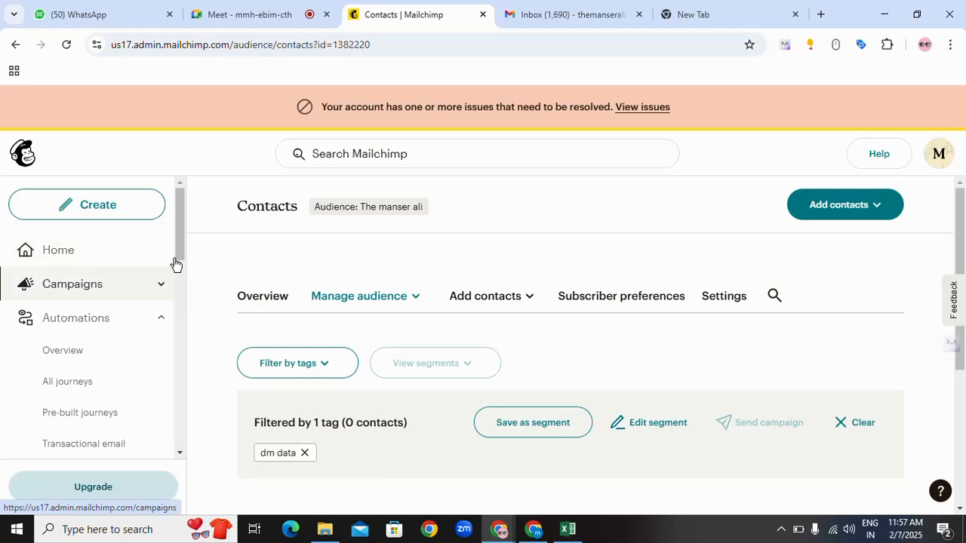
drag(179, 252, 179, 297)
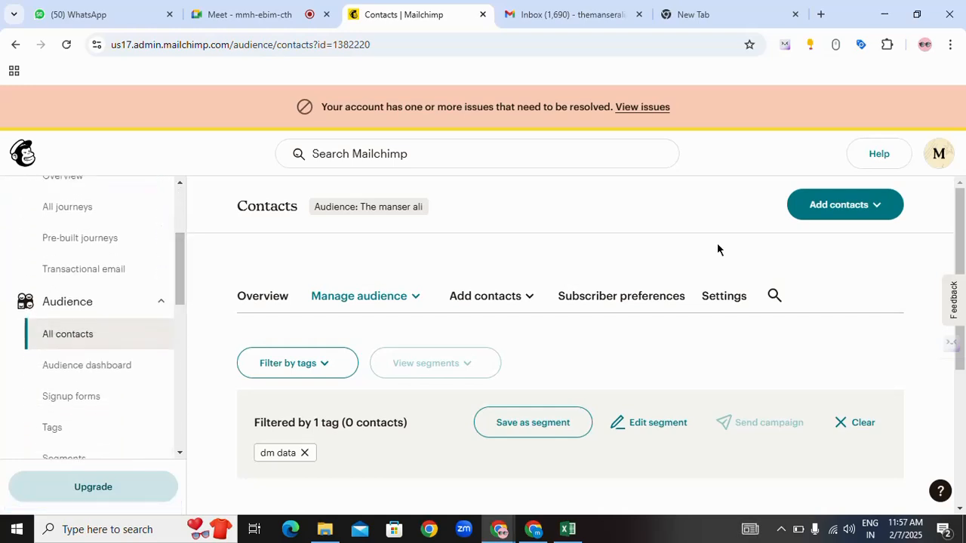
click(885, 212)
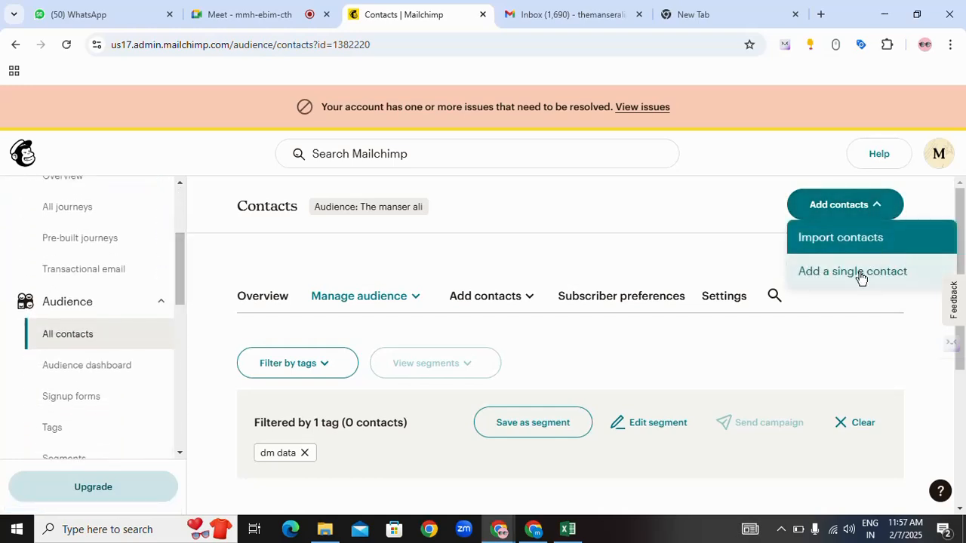
click(518, 303)
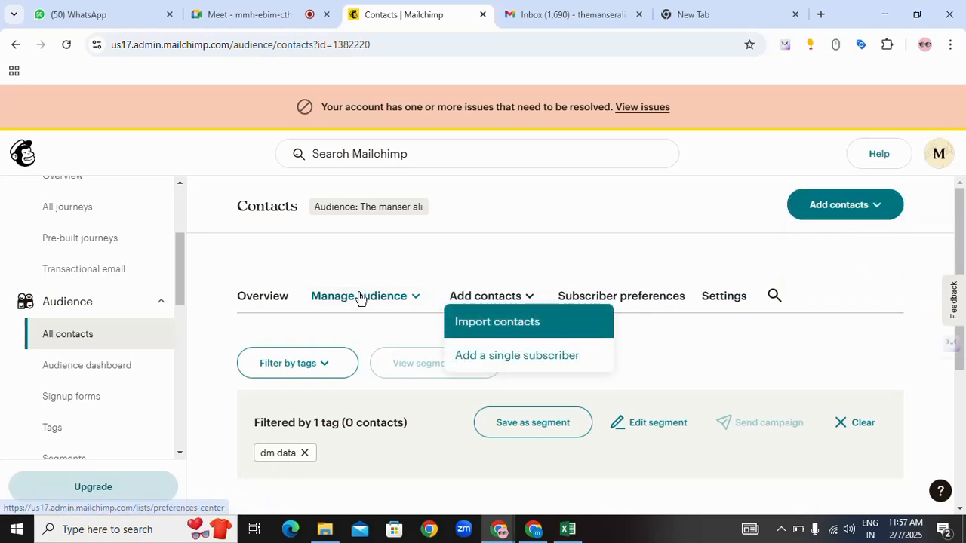
scroll(367, 328, down, 2)
scroll(453, 323, up, 2)
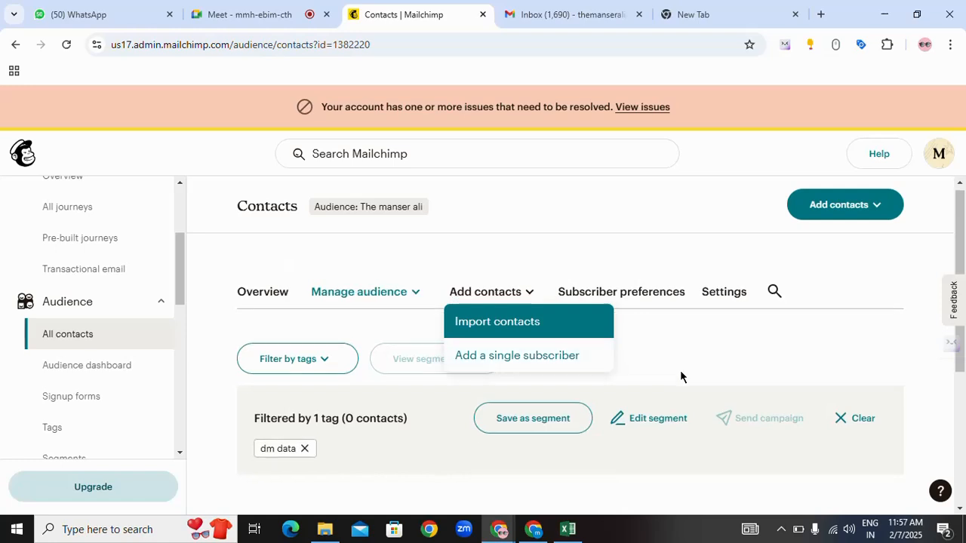
scroll(637, 401, down, 3)
scroll(543, 394, up, 3)
scroll(543, 391, up, 1)
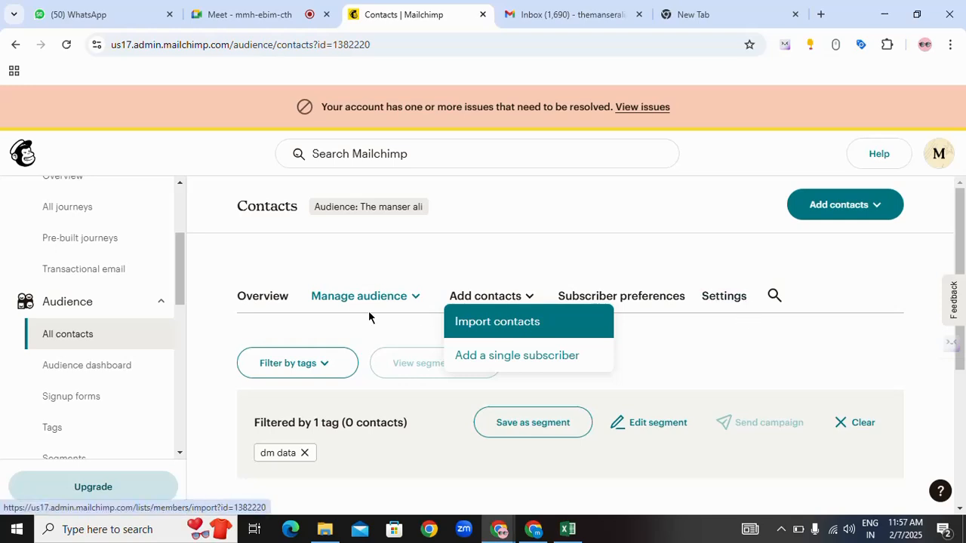
scroll(93, 308, down, 1)
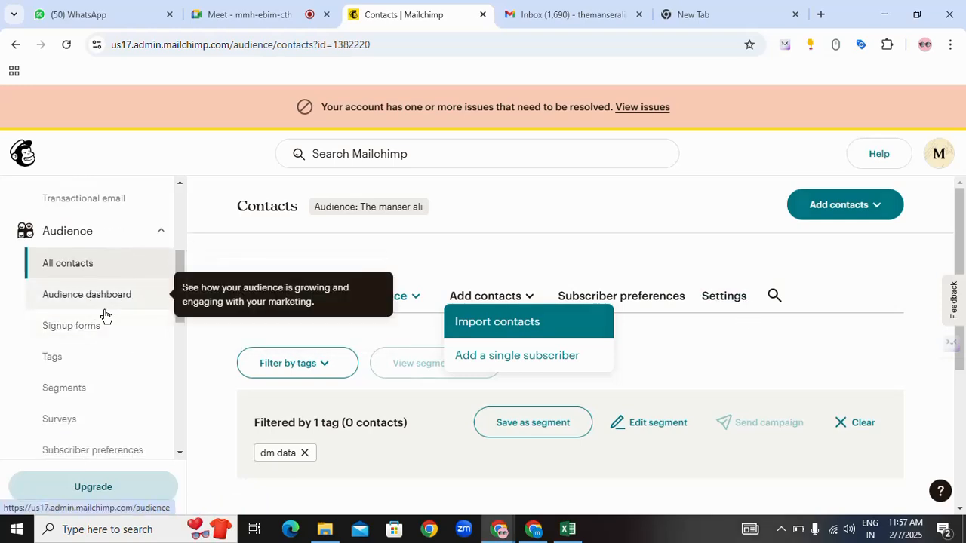
scroll(168, 348, down, 1)
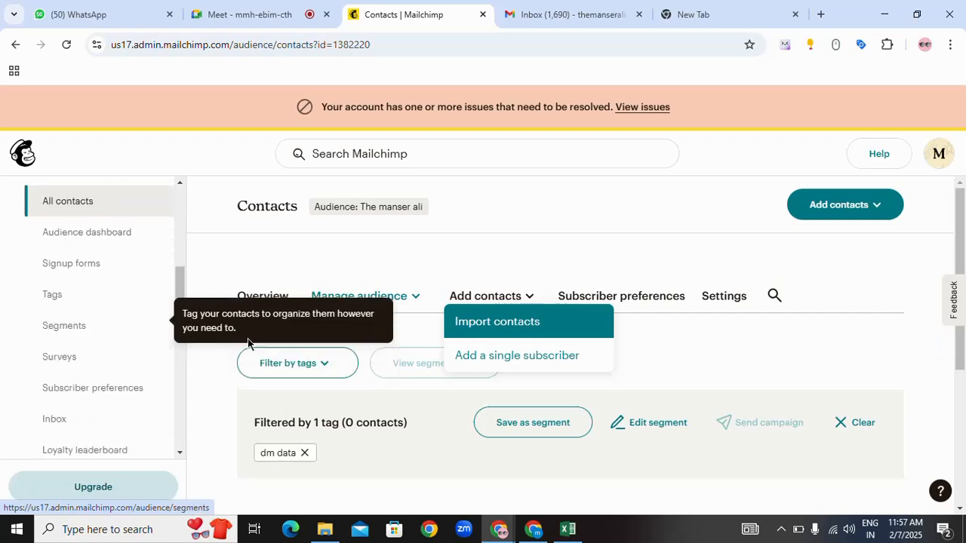
scroll(248, 340, down, 2)
Remove the dm data tag filter to show all contacts of the audience.
click(306, 314)
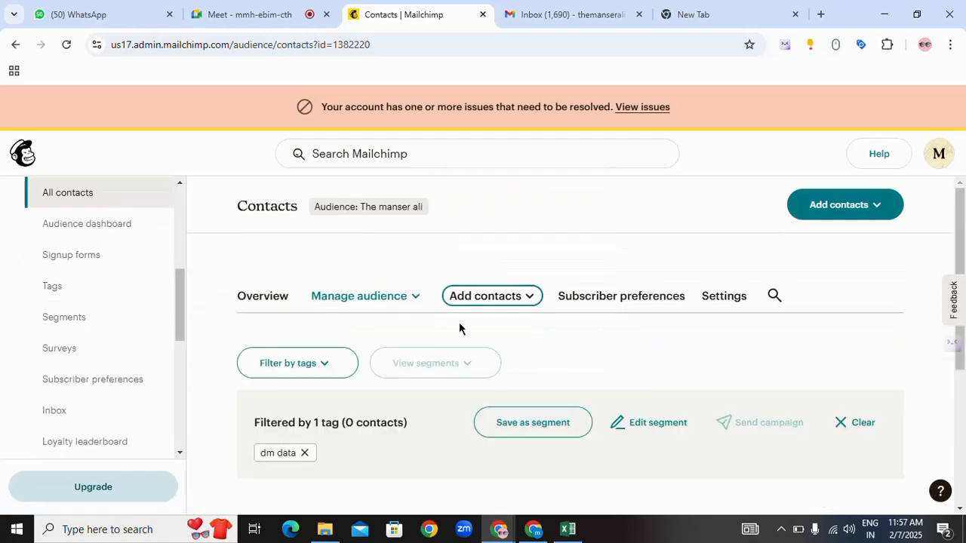
scroll(459, 322, down, 2)
click(304, 316)
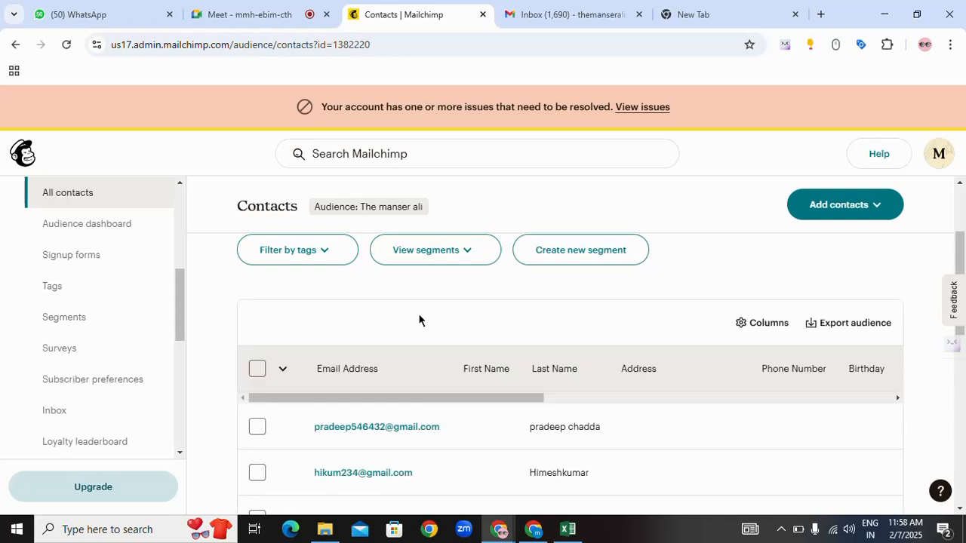
Mark the first four contacts of the full audience list, the newly imported ones, for a bulk action.
scroll(418, 317, down, 1)
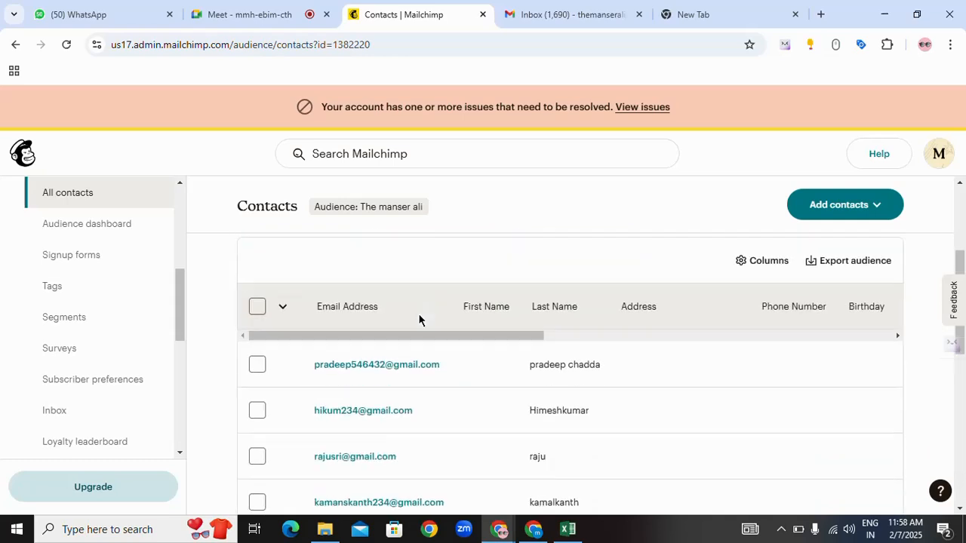
click(259, 359)
click(257, 403)
click(257, 447)
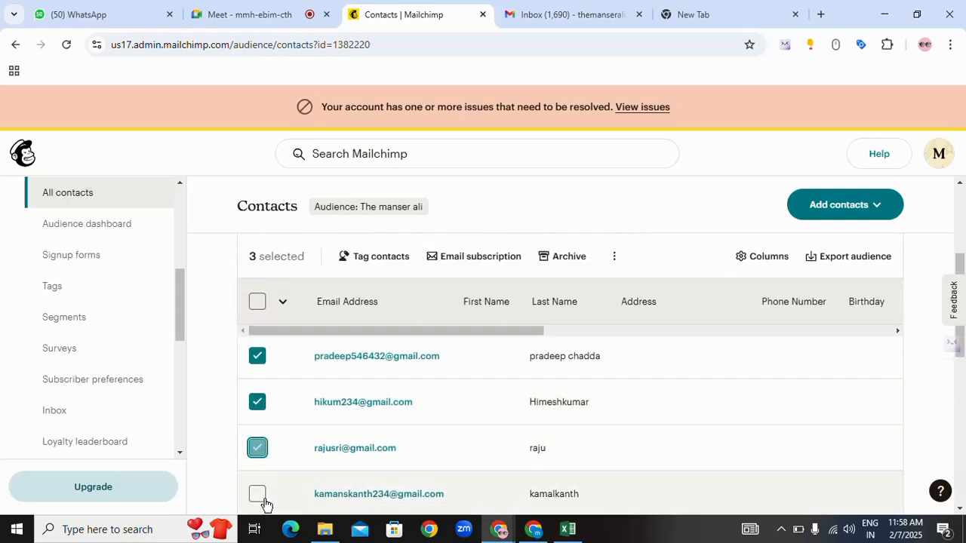
click(259, 495)
scroll(627, 400, down, 3)
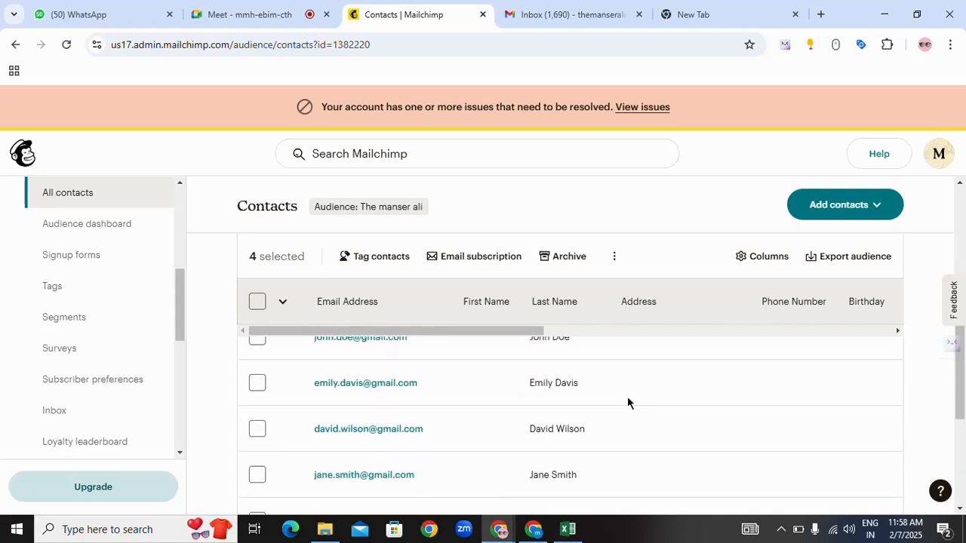
scroll(627, 400, up, 3)
scroll(627, 400, down, 1)
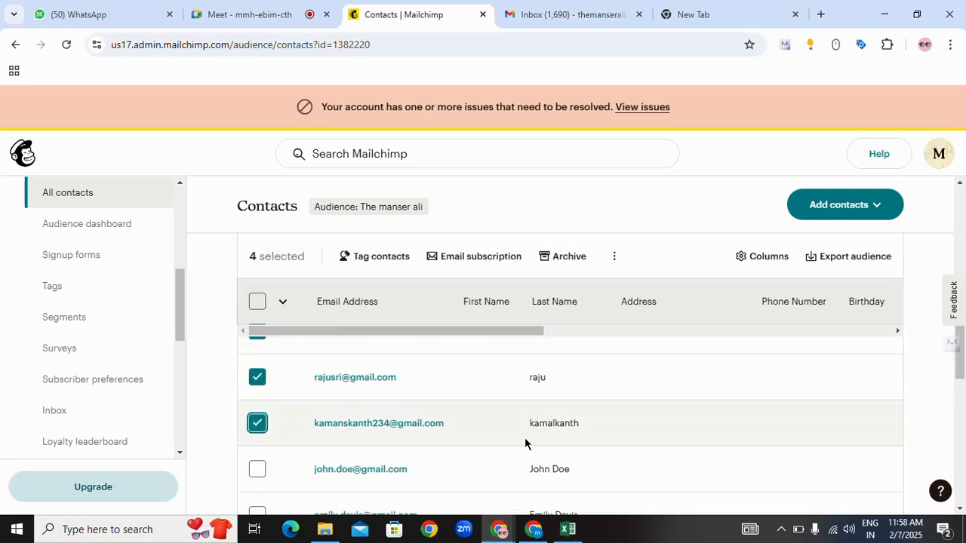
scroll(526, 444, up, 2)
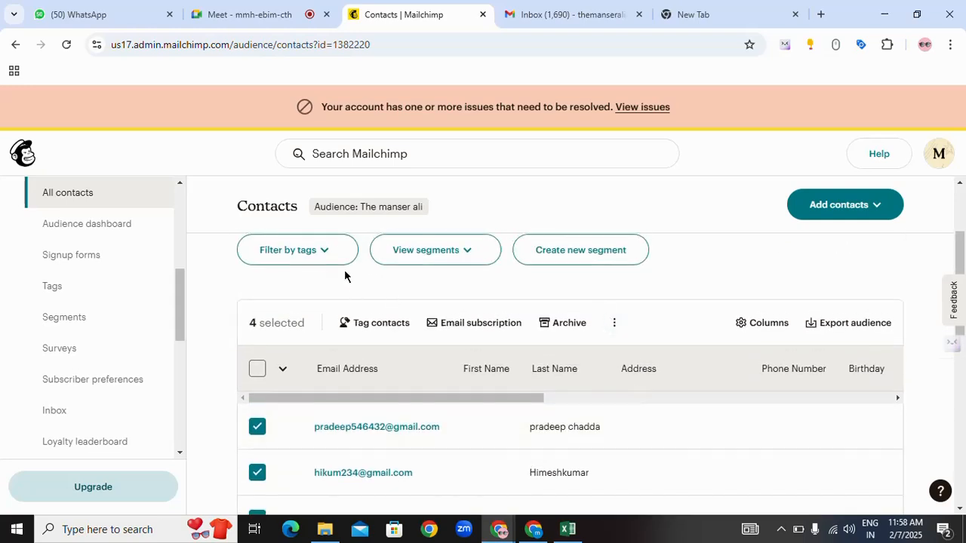
scroll(763, 312, up, 2)
scroll(791, 305, down, 2)
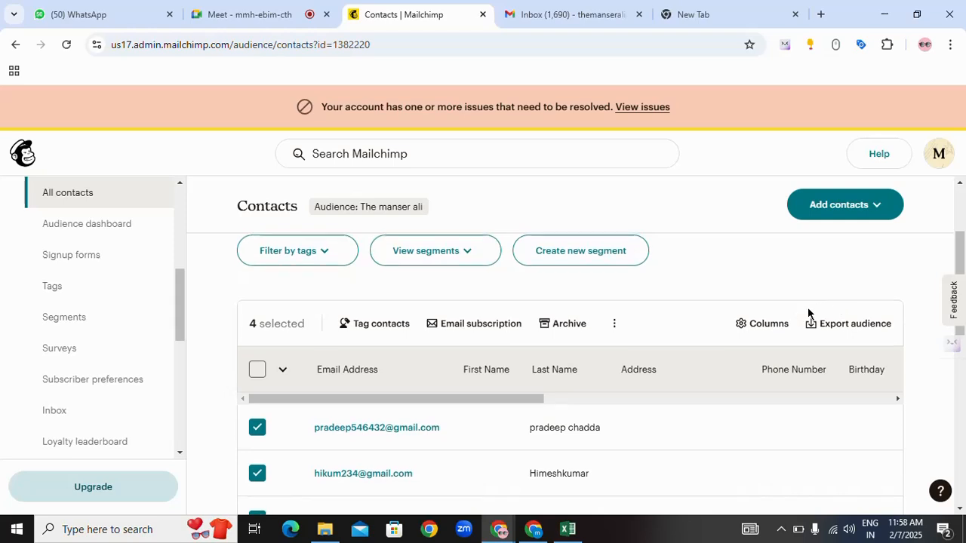
scroll(808, 308, up, 1)
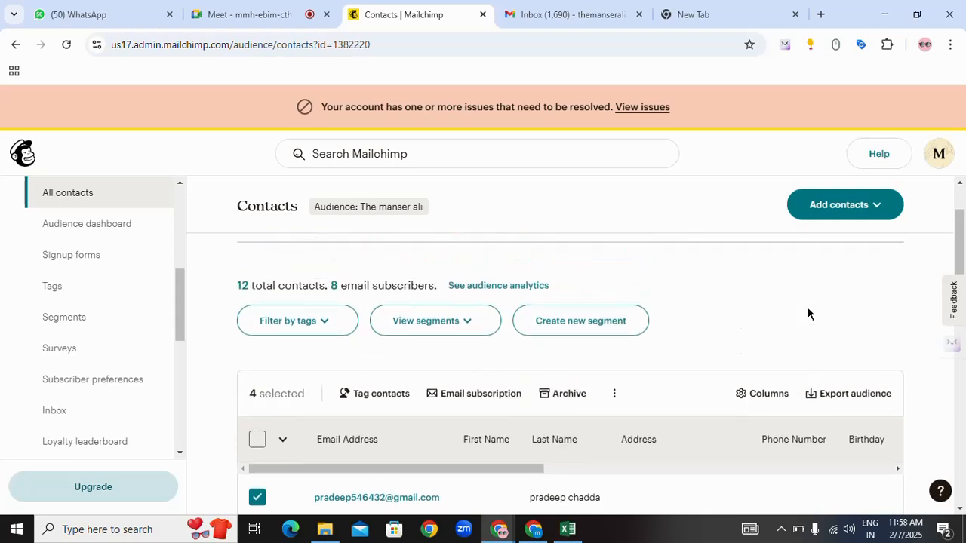
Filter the audience's contacts by the dm data tag and check the matching contacts.
click(862, 211)
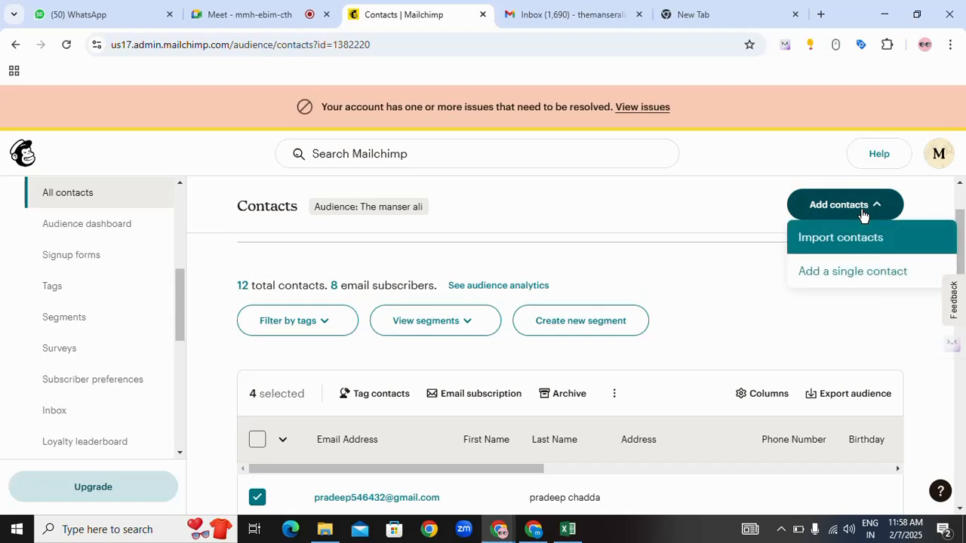
click(336, 321)
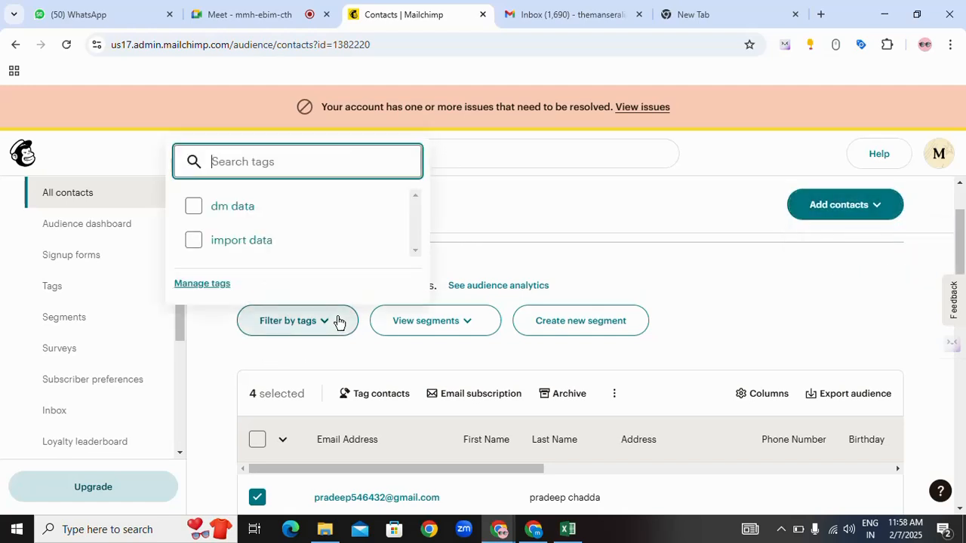
click(192, 210)
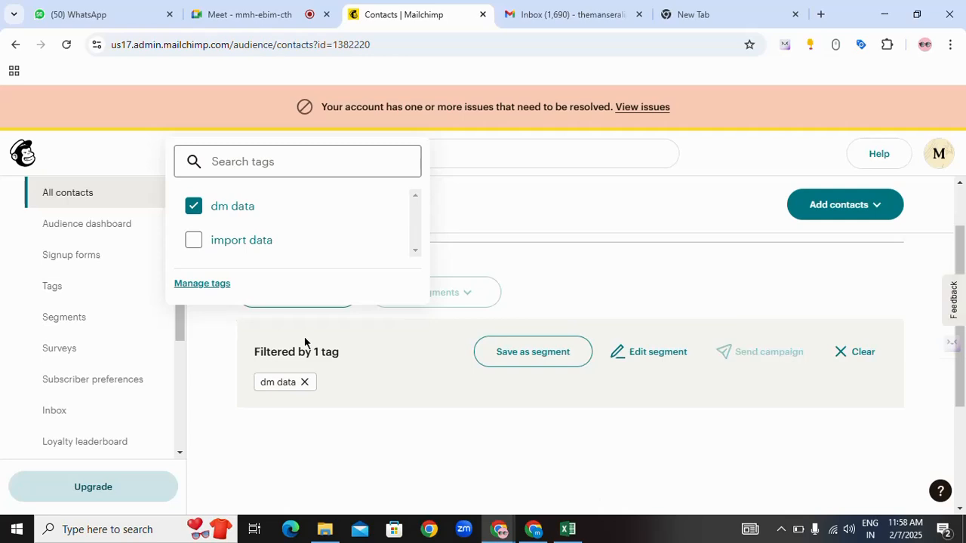
scroll(479, 382, down, 2)
scroll(478, 377, up, 3)
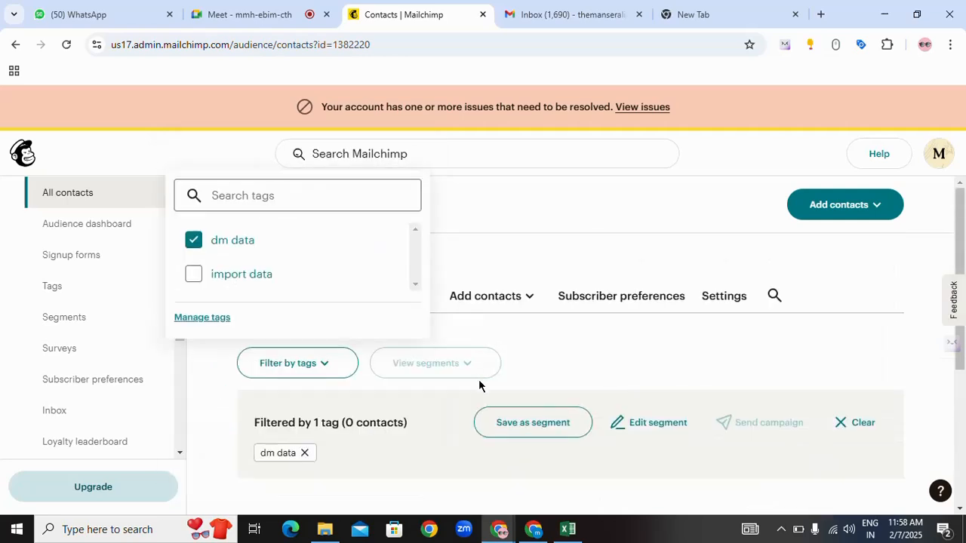
Open the tag management page and examine the actions available for the dm data tag.
click(198, 317)
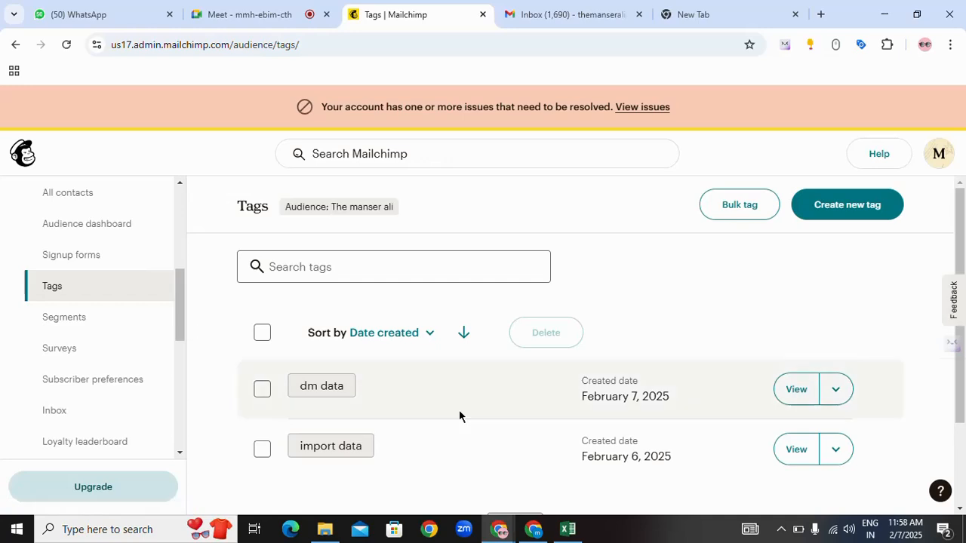
click(832, 392)
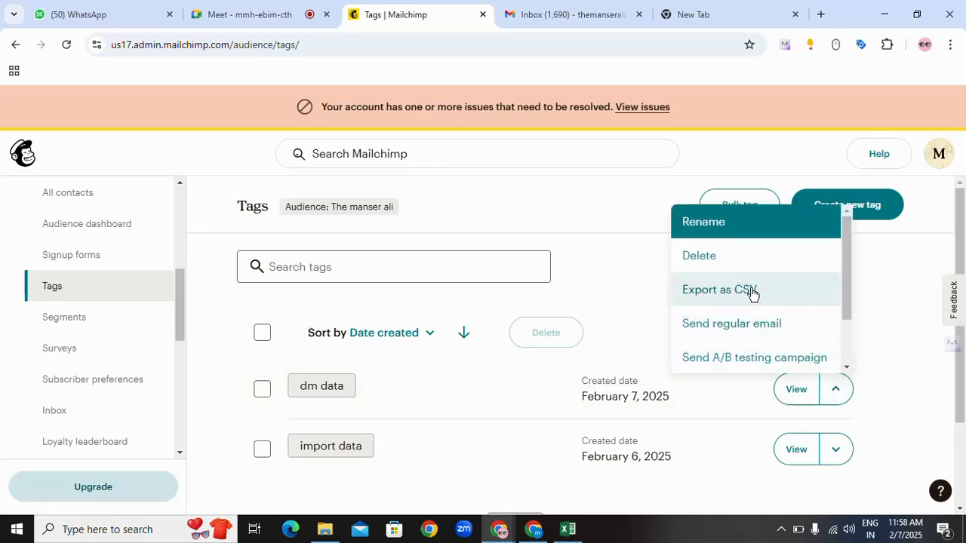
scroll(736, 301, down, 1)
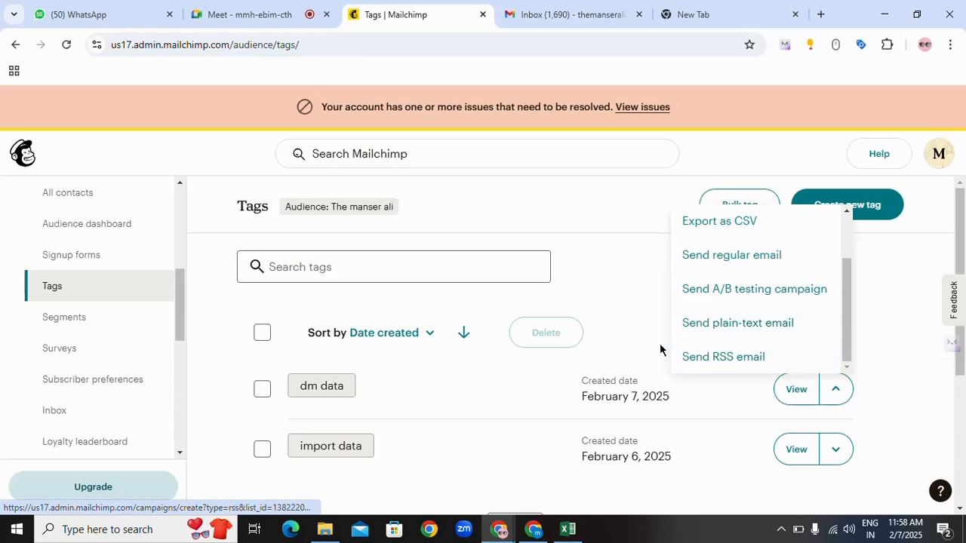
scroll(759, 336, up, 1)
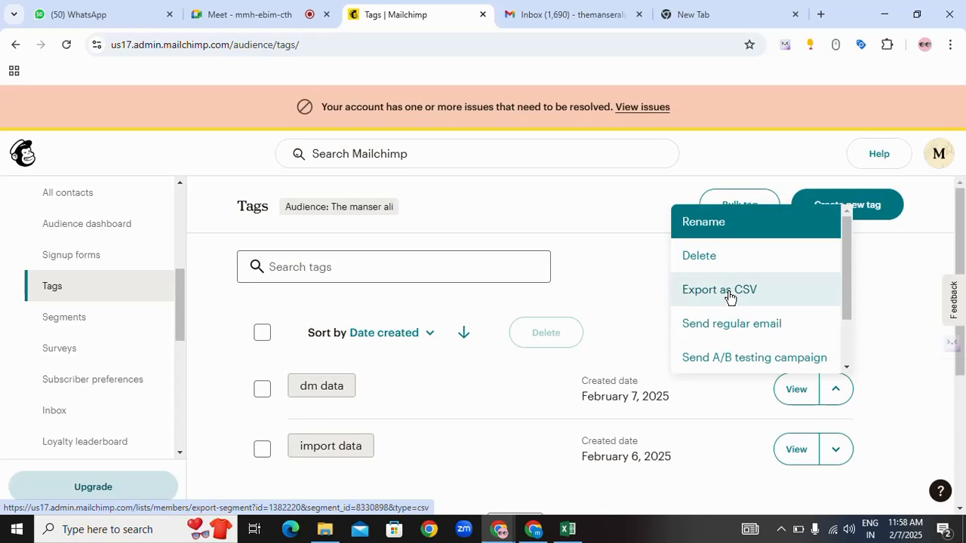
scroll(689, 328, down, 1)
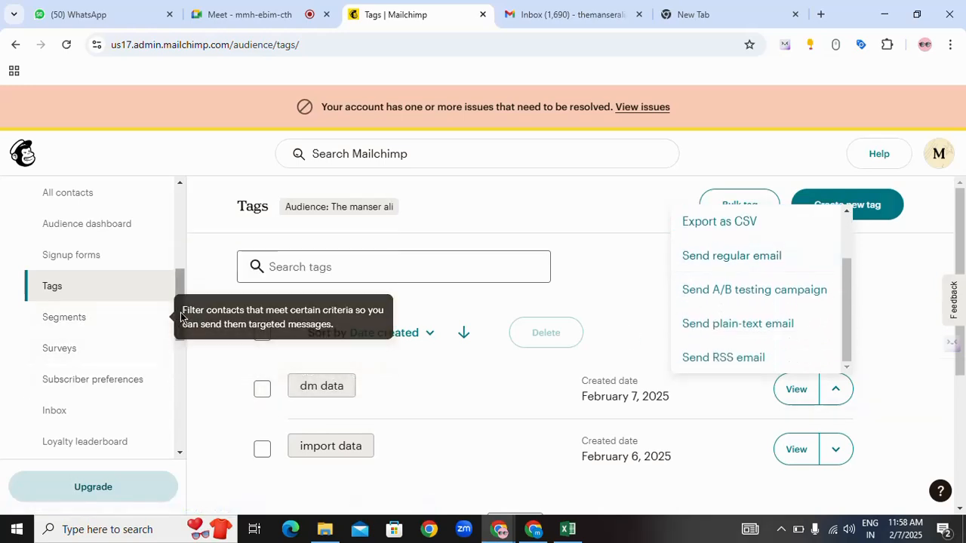
drag(180, 312, 179, 342)
scroll(185, 317, up, 2)
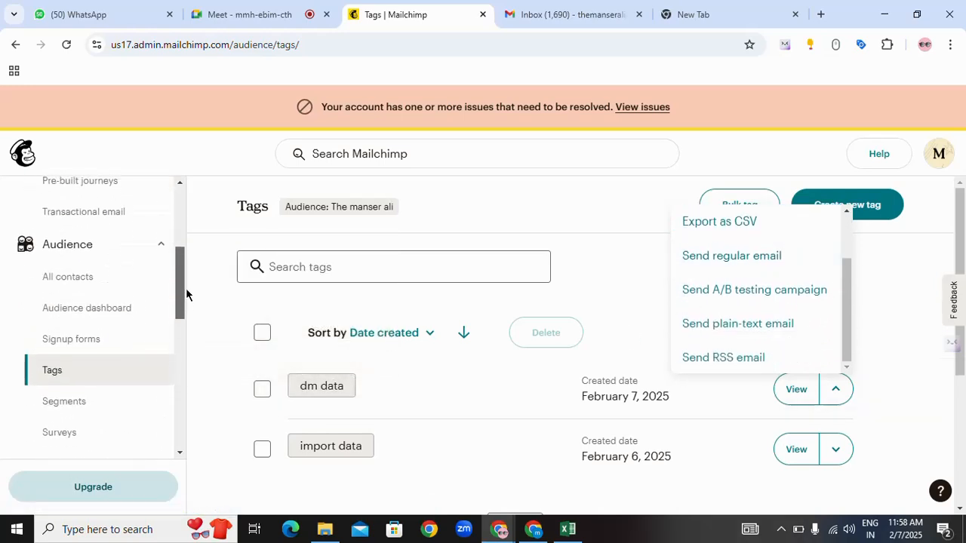
scroll(462, 403, down, 1)
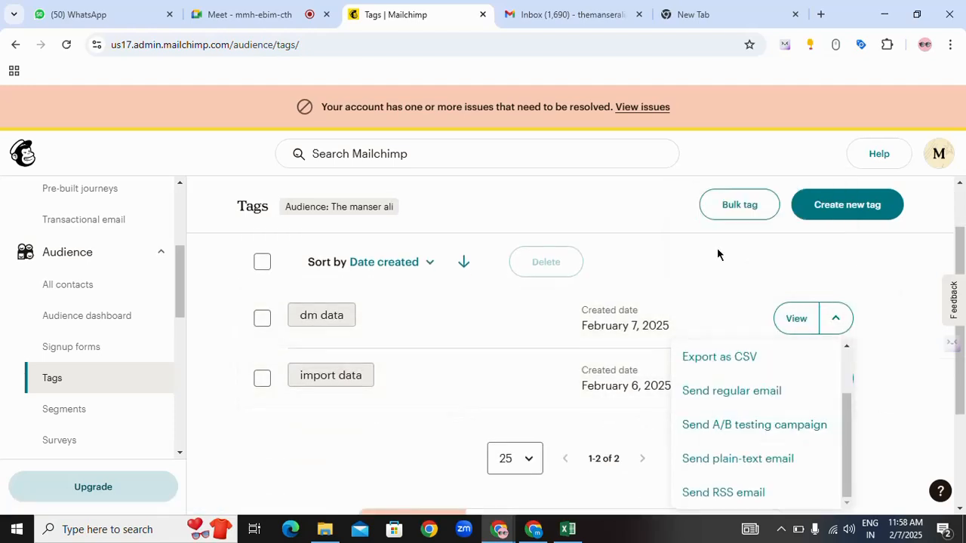
click(598, 242)
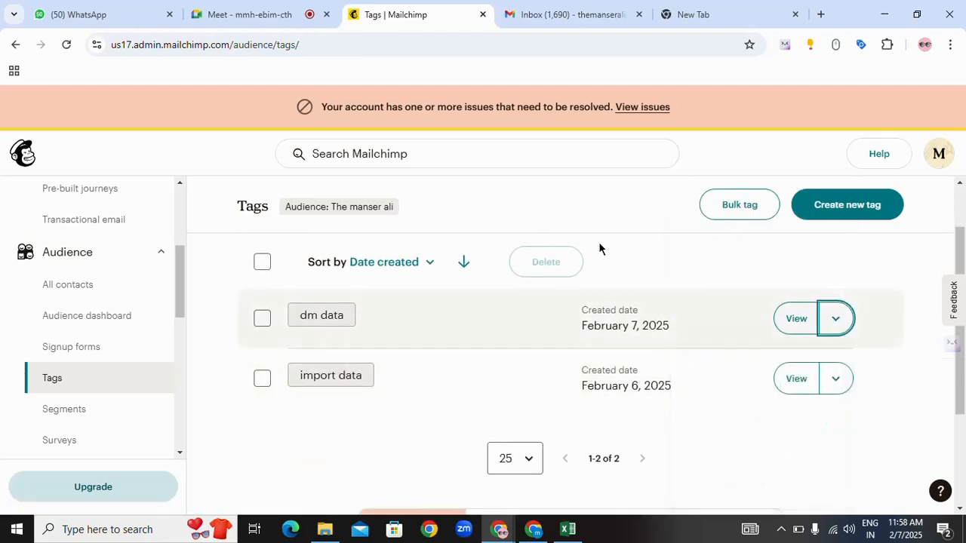
scroll(498, 366, up, 1)
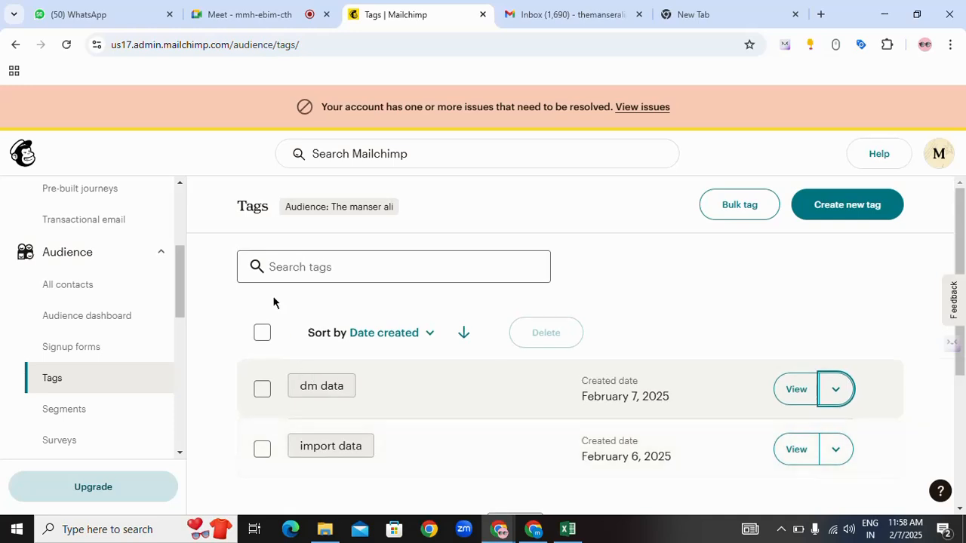
Return to the full contact list without the dm data filter and open the first contact's profile down to its tags.
click(80, 293)
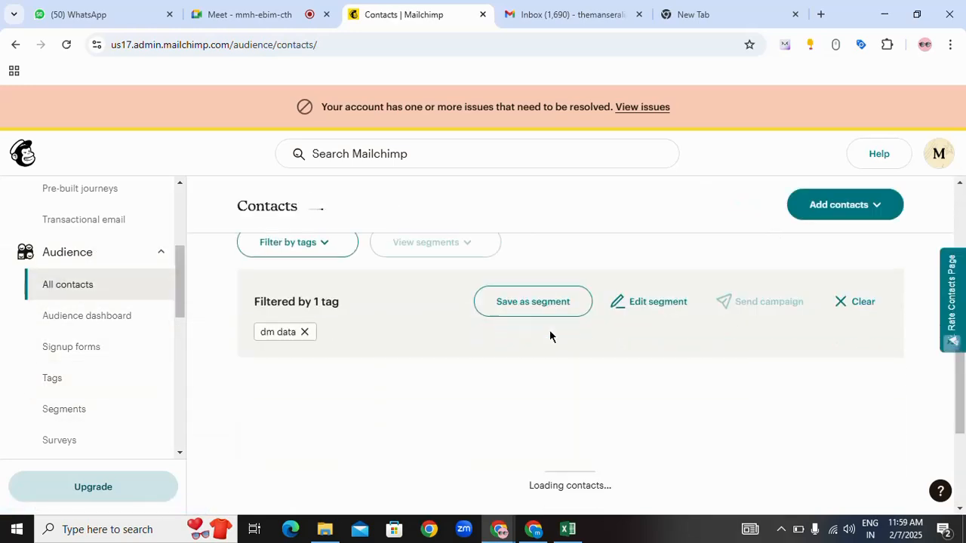
click(306, 453)
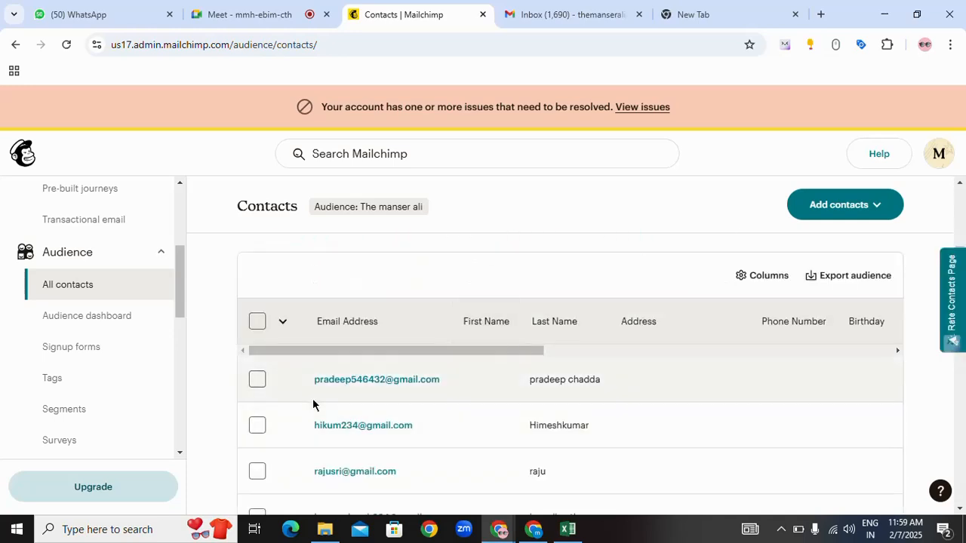
click(365, 383)
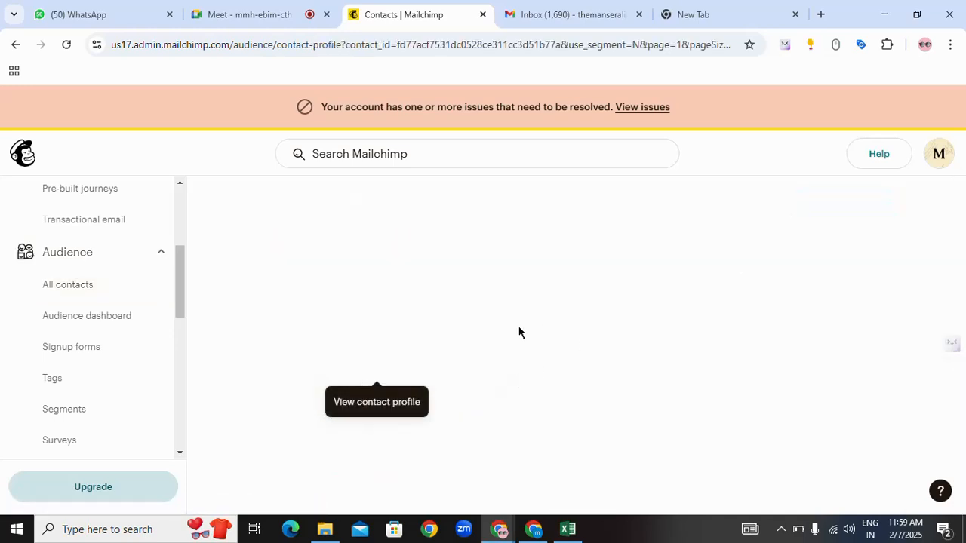
scroll(619, 317, down, 1)
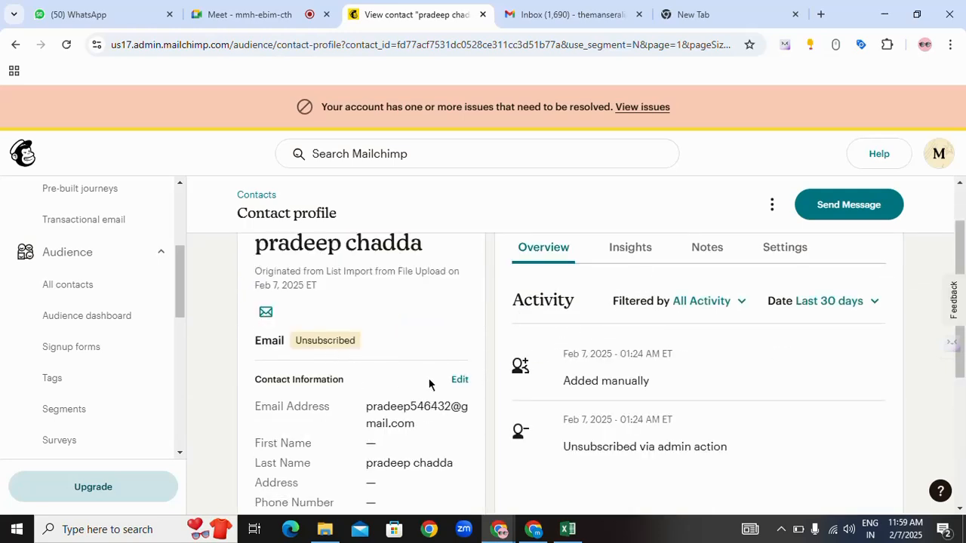
scroll(468, 385, down, 4)
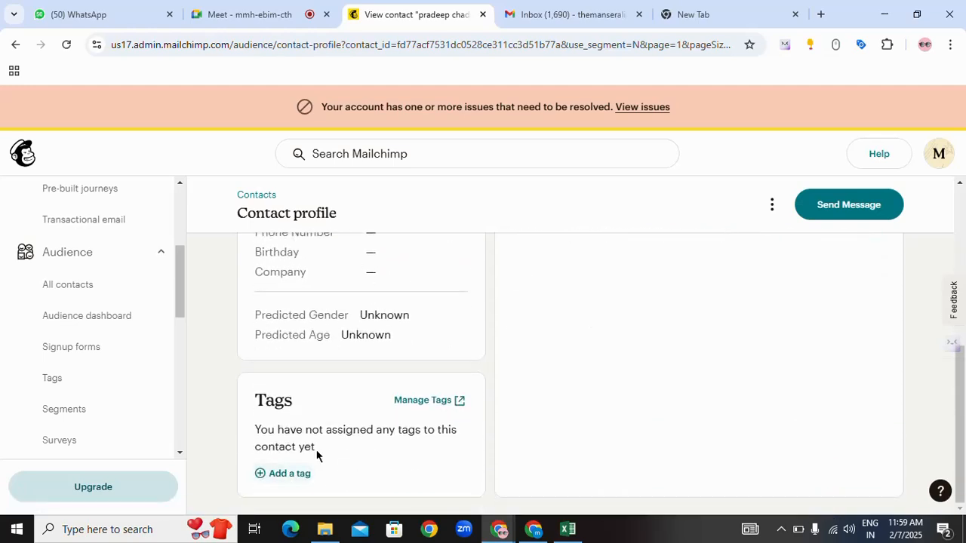
scroll(378, 431, up, 5)
scroll(390, 313, down, 5)
Assign the existing dm data tag to this contact from the profile.
click(294, 477)
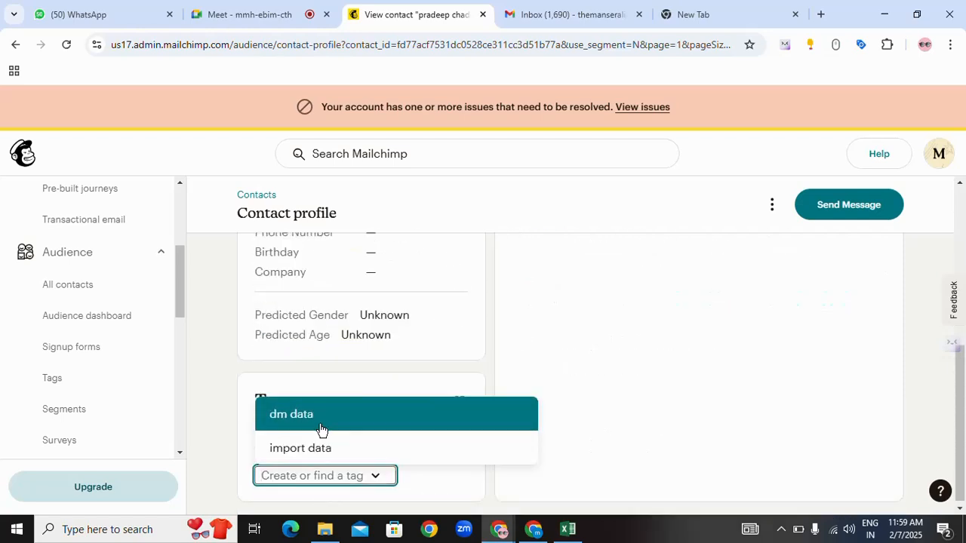
click(321, 428)
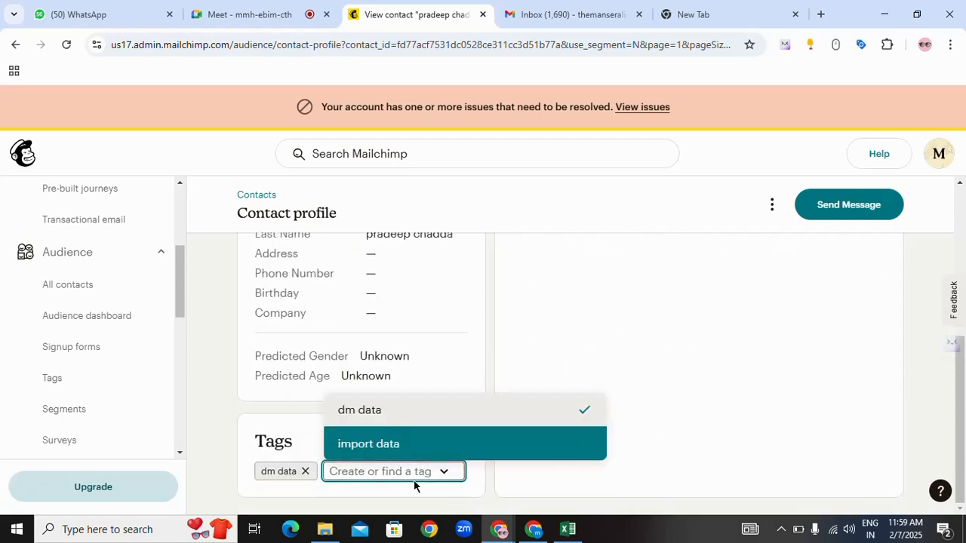
click(822, 274)
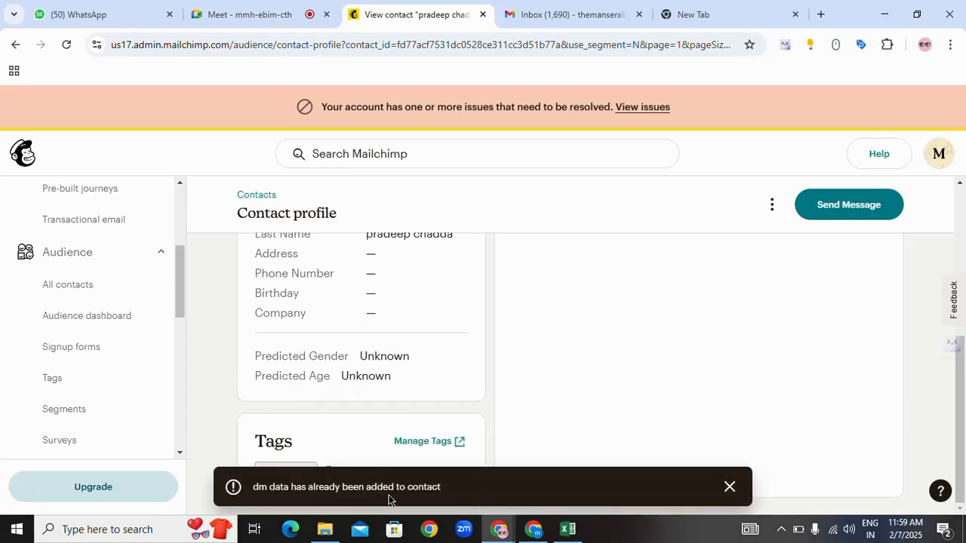
click(723, 492)
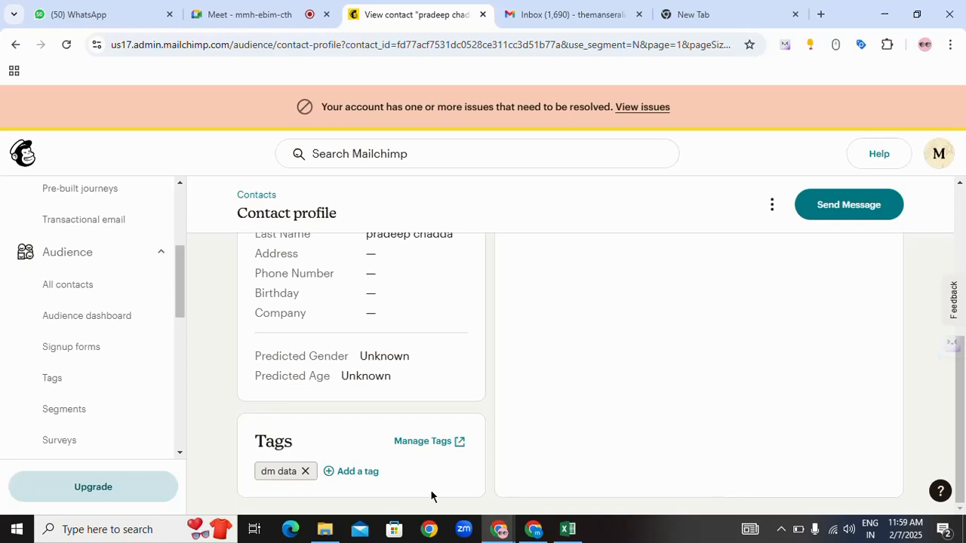
Go back to all contacts and filter them by the dm data tag to check the tagged contact.
scroll(658, 400, up, 1)
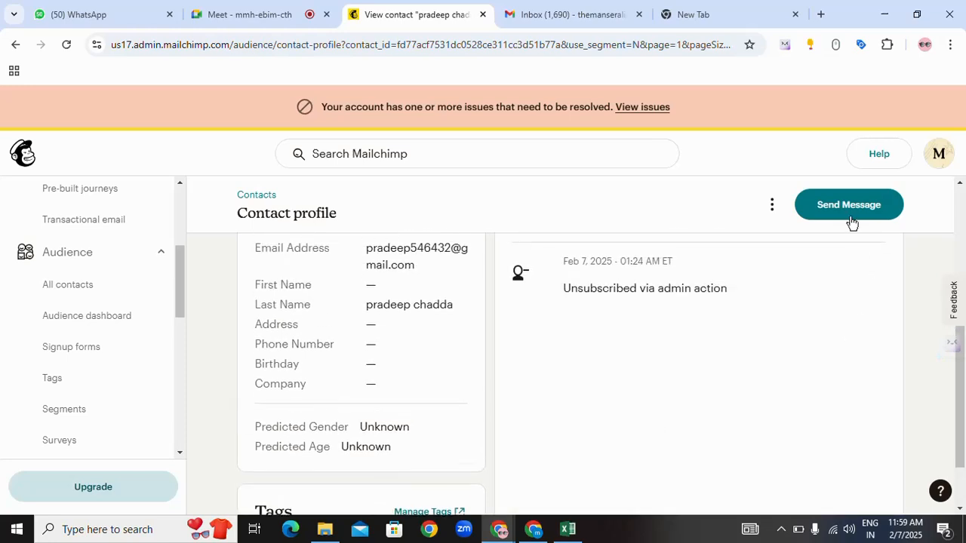
scroll(872, 261, up, 3)
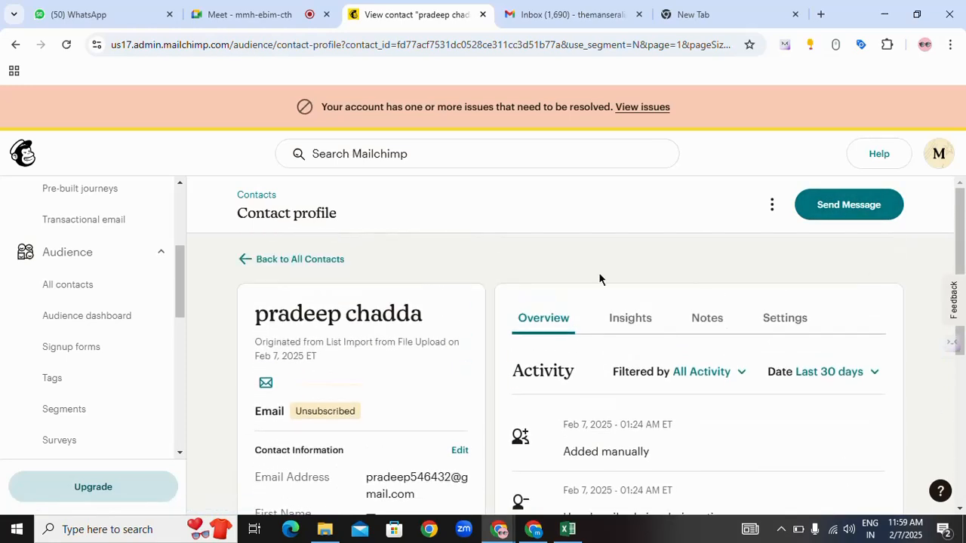
click(261, 260)
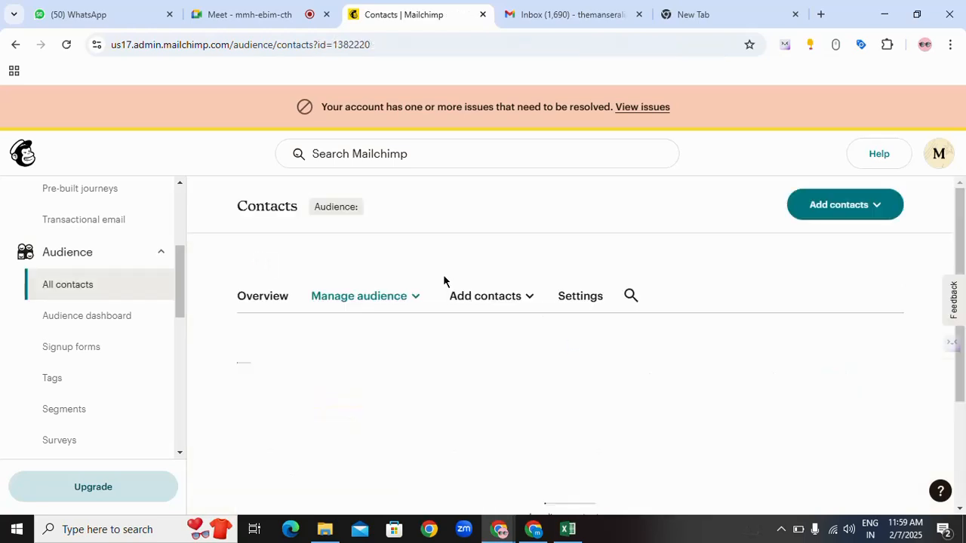
scroll(444, 276, down, 3)
scroll(613, 341, up, 3)
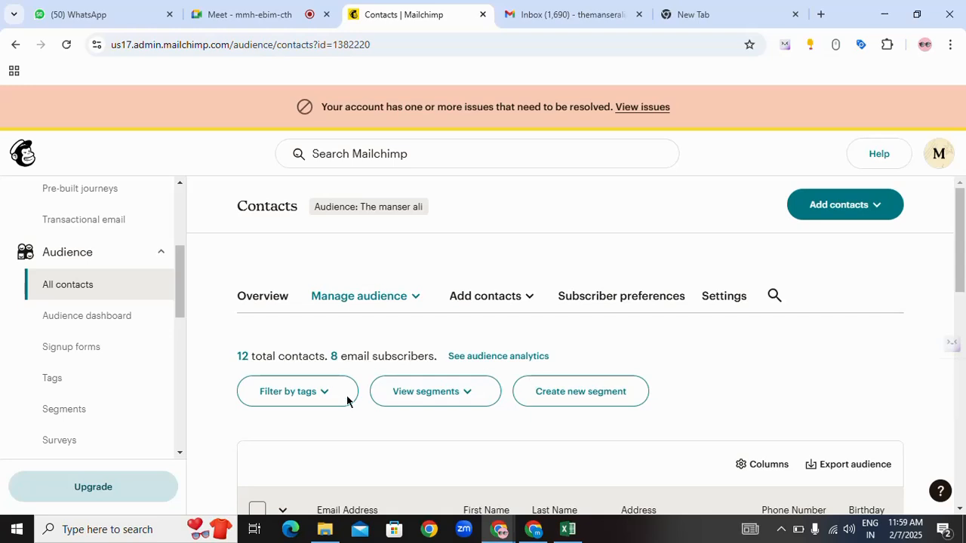
scroll(374, 350, down, 2)
click(321, 293)
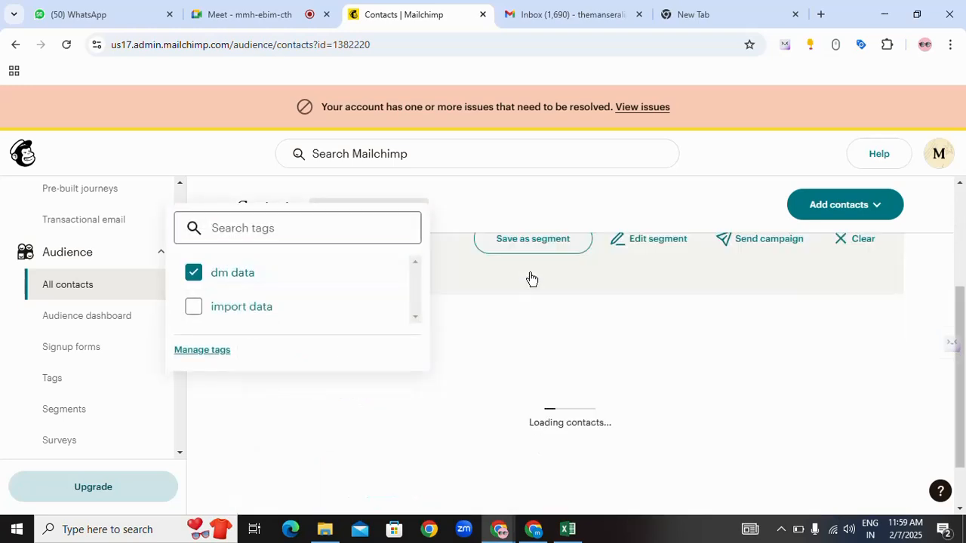
click(480, 307)
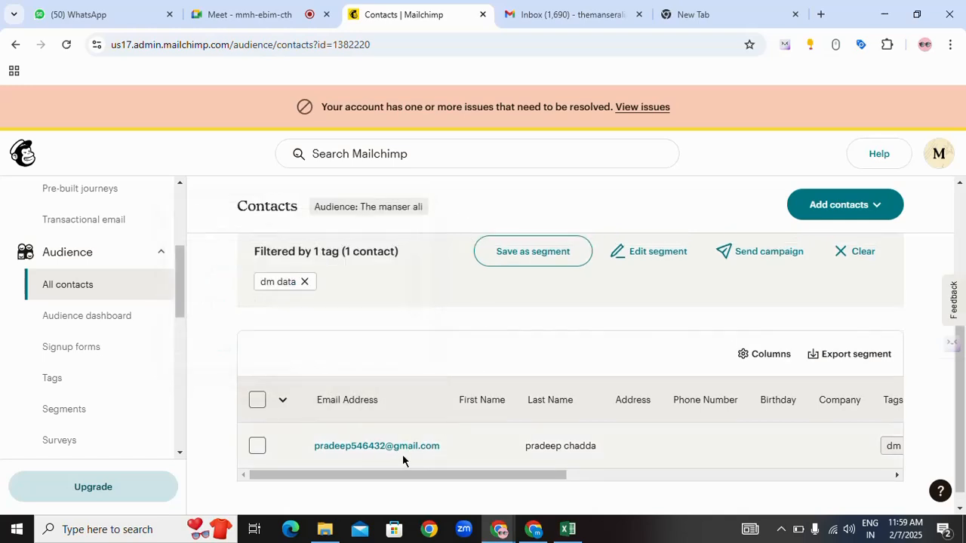
mouse_move(556, 472)
mouse_down()
mouse_move(762, 472)
mouse_move(543, 470)
mouse_up()
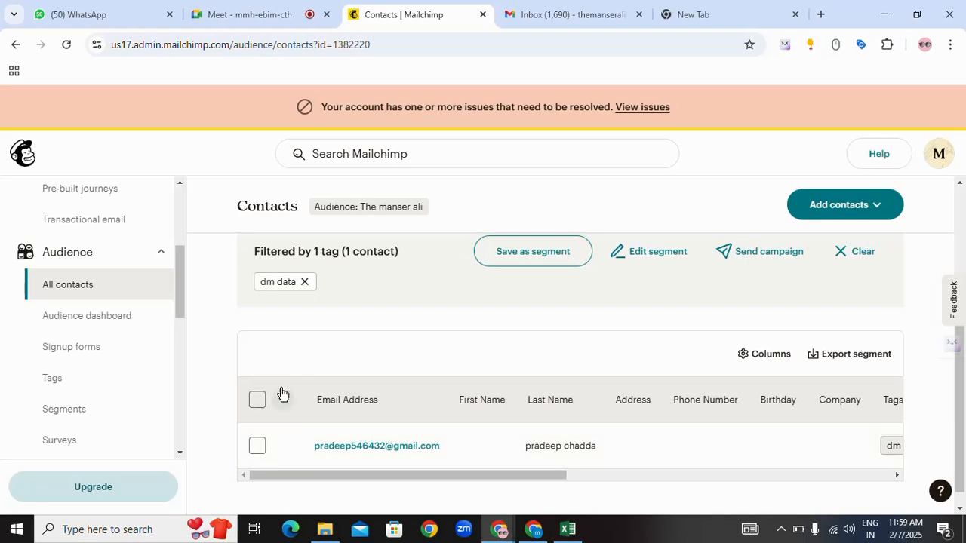
Clear the dm data filter and bulk-assign the dm data tag to the second, third and fourth contacts.
click(309, 289)
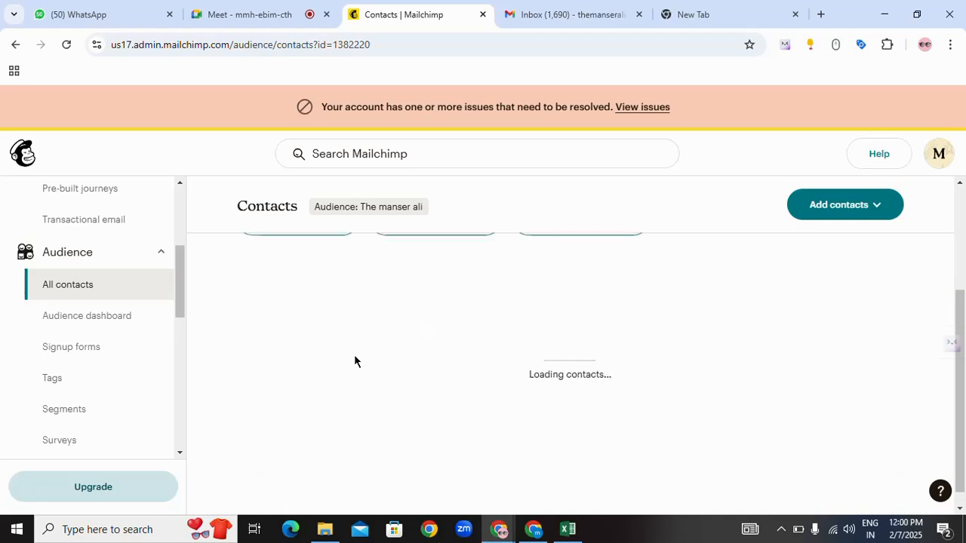
scroll(397, 397, down, 1)
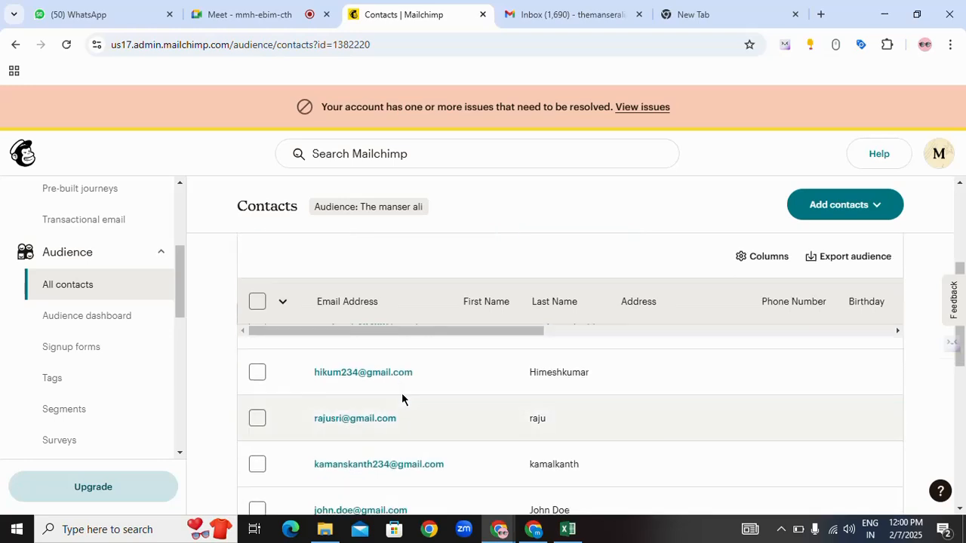
click(257, 374)
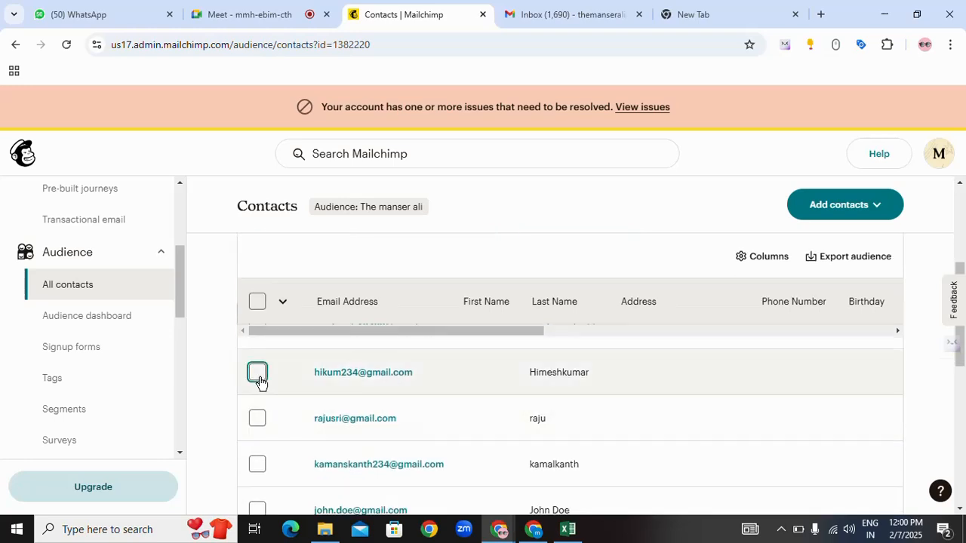
click(257, 419)
click(257, 466)
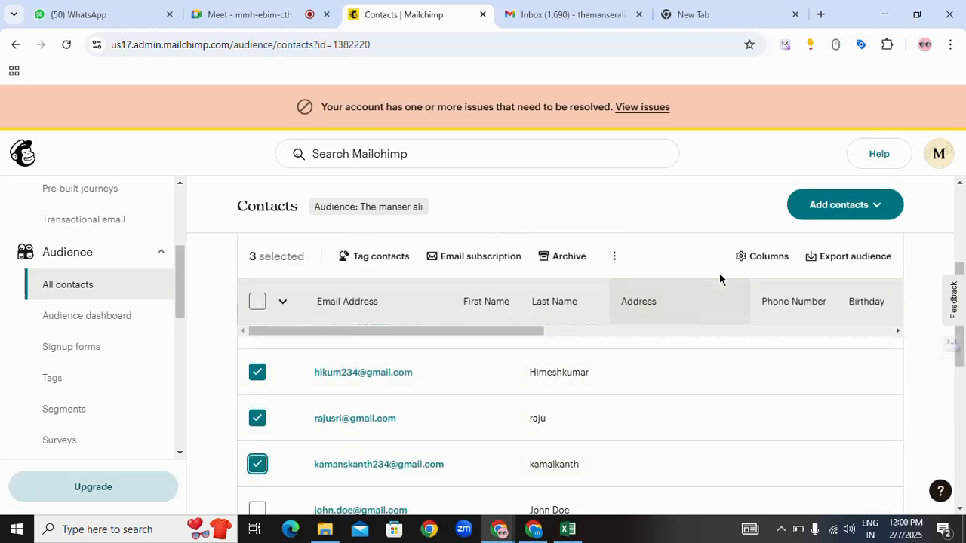
scroll(680, 298, down, 1)
scroll(709, 289, up, 2)
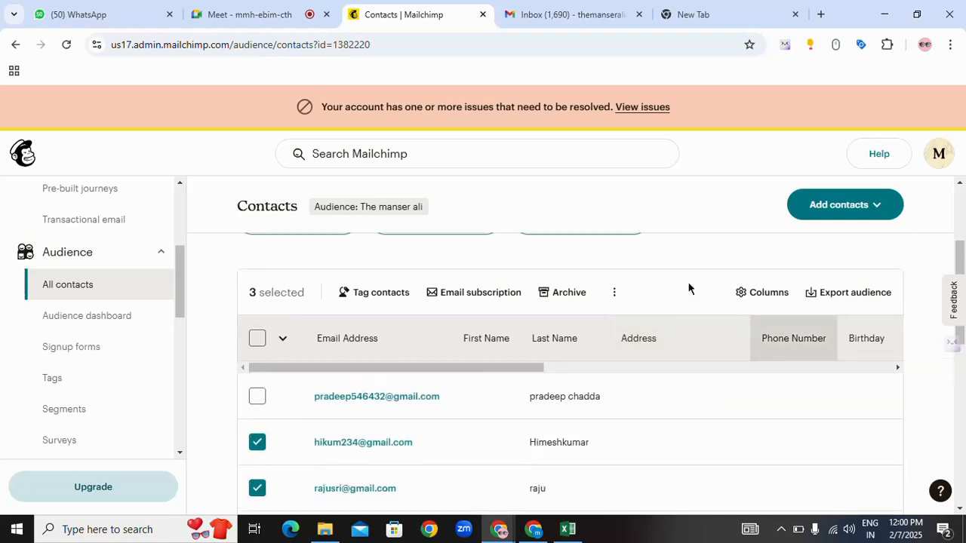
click(375, 303)
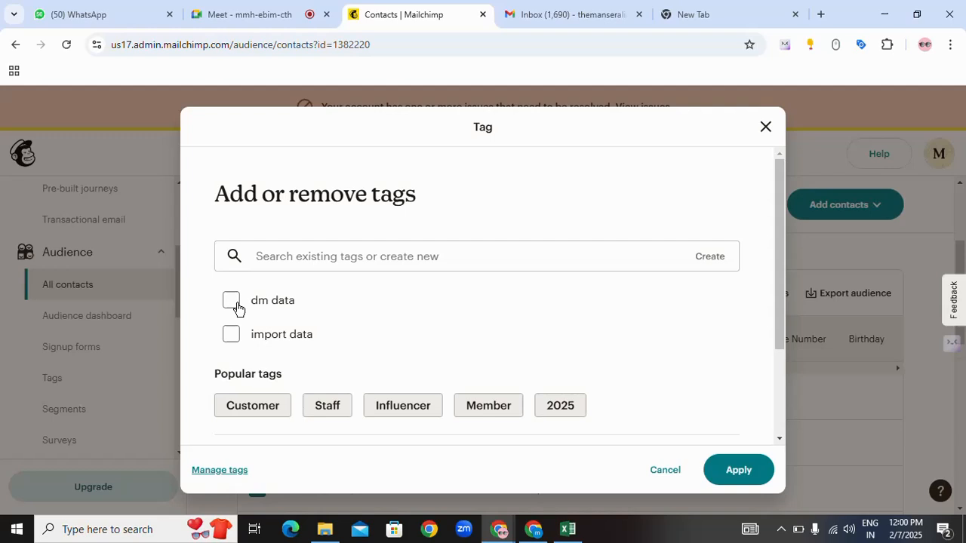
click(231, 301)
click(742, 471)
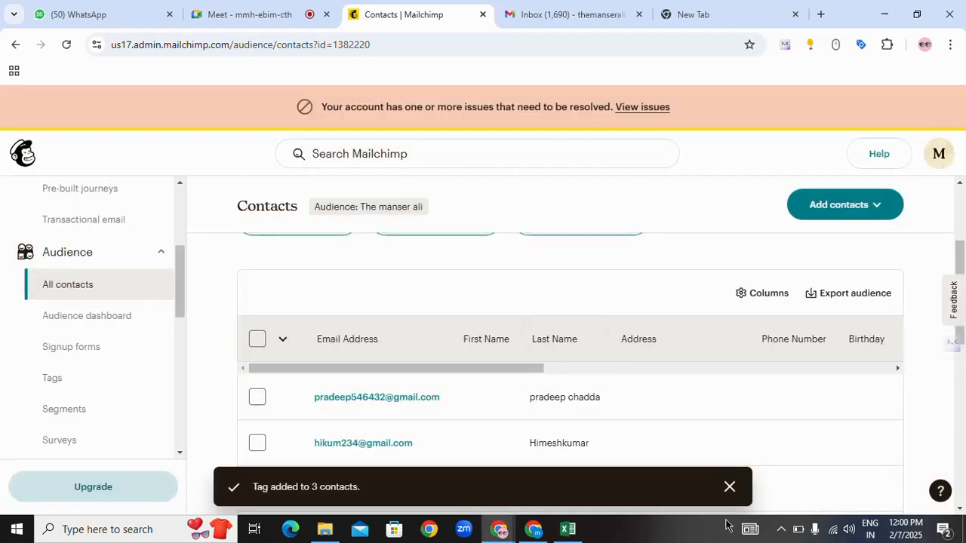
click(730, 488)
Filter the audience's contacts by the dm data tag, look through the tagged contacts, and close the tag list.
scroll(332, 400, down, 1)
scroll(332, 396, up, 1)
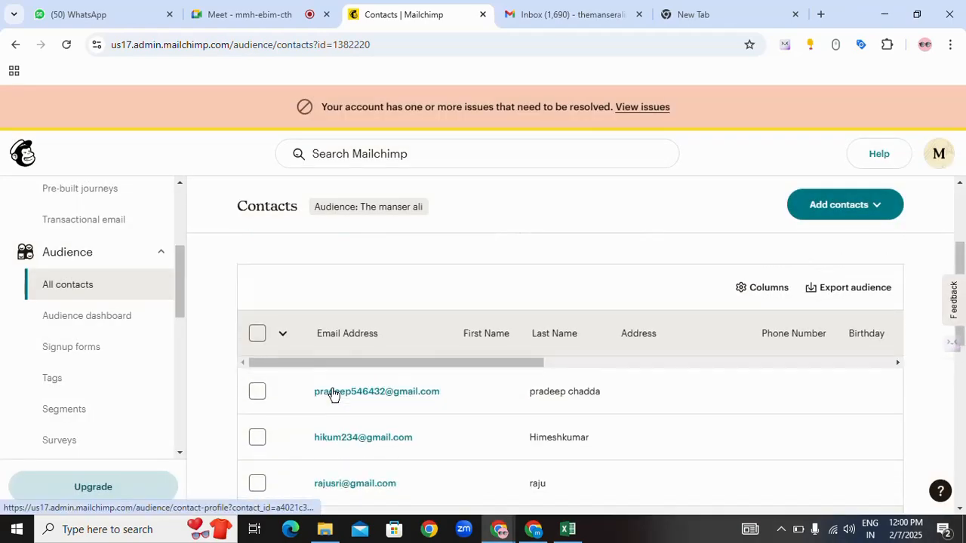
scroll(355, 317, up, 2)
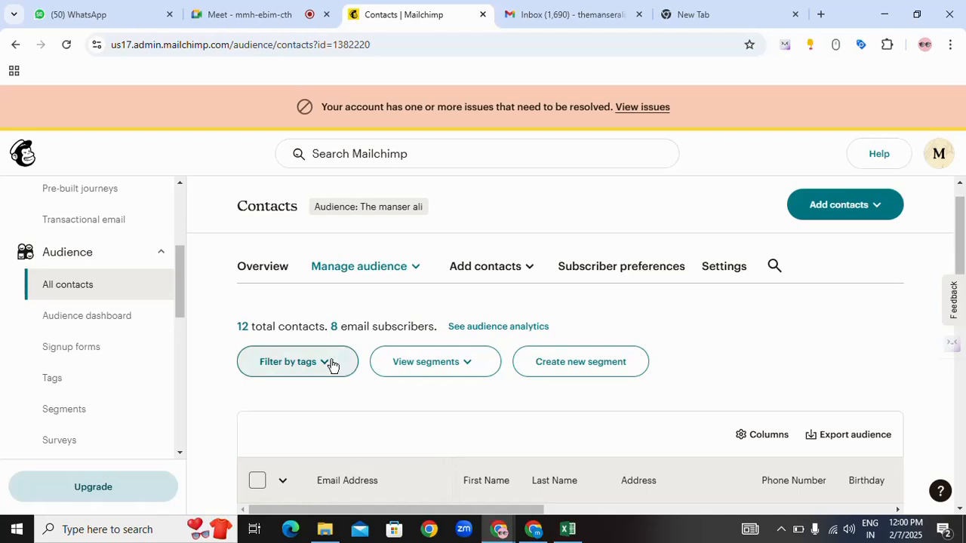
click(329, 366)
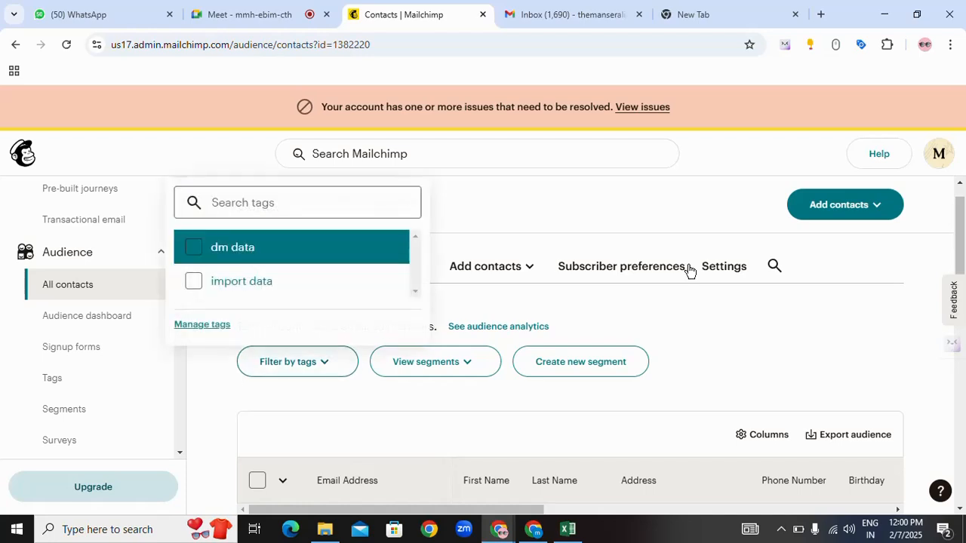
key(Return)
scroll(578, 312, down, 1)
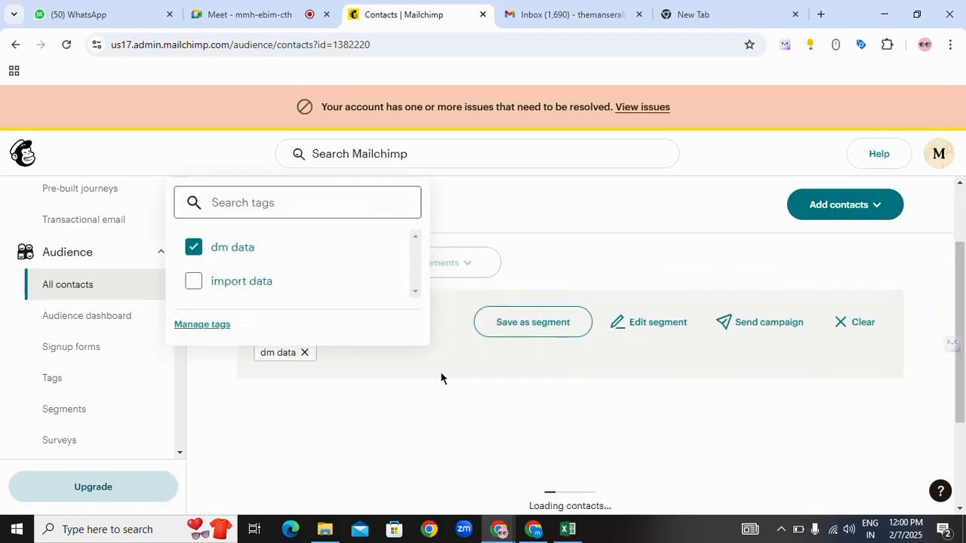
scroll(558, 464, down, 2)
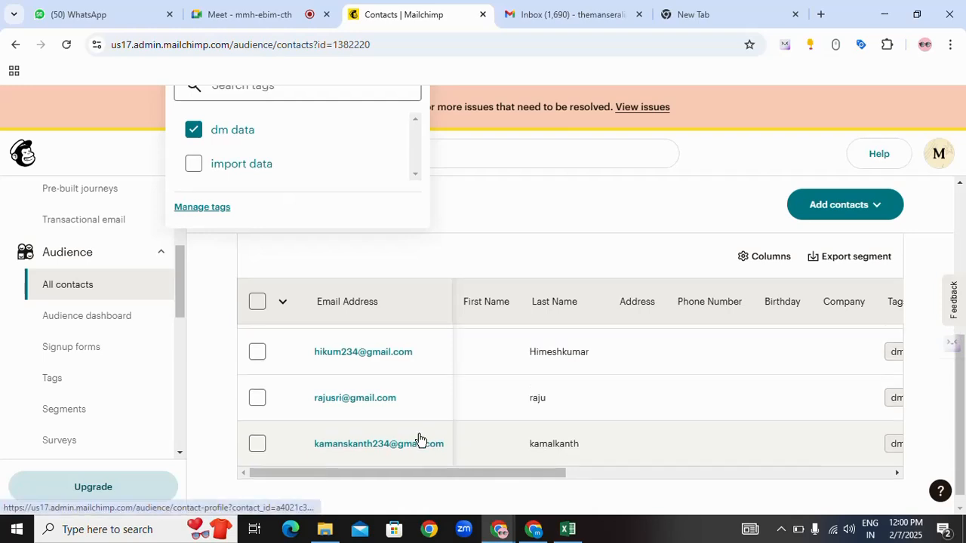
scroll(411, 438, up, 1)
scroll(446, 407, down, 1)
click(524, 294)
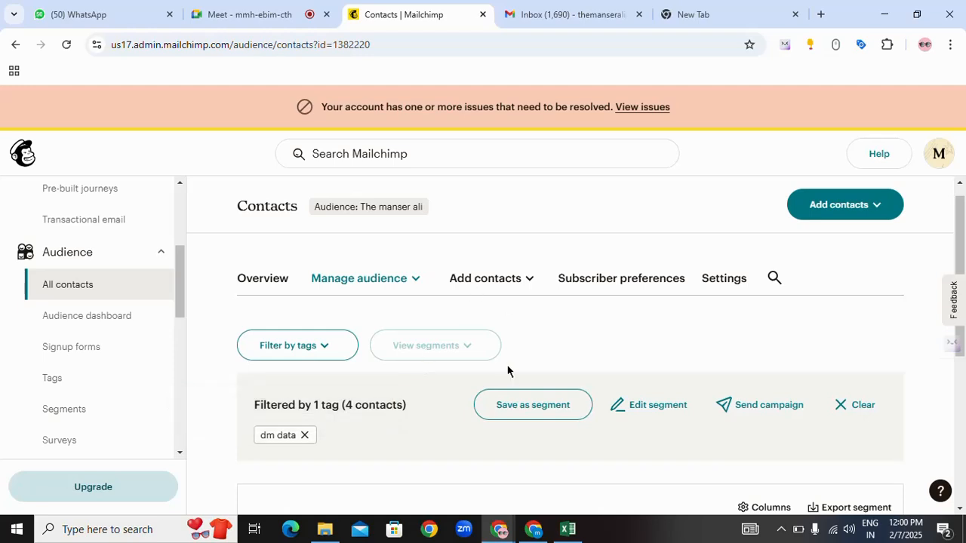
mouse_move(500, 531)
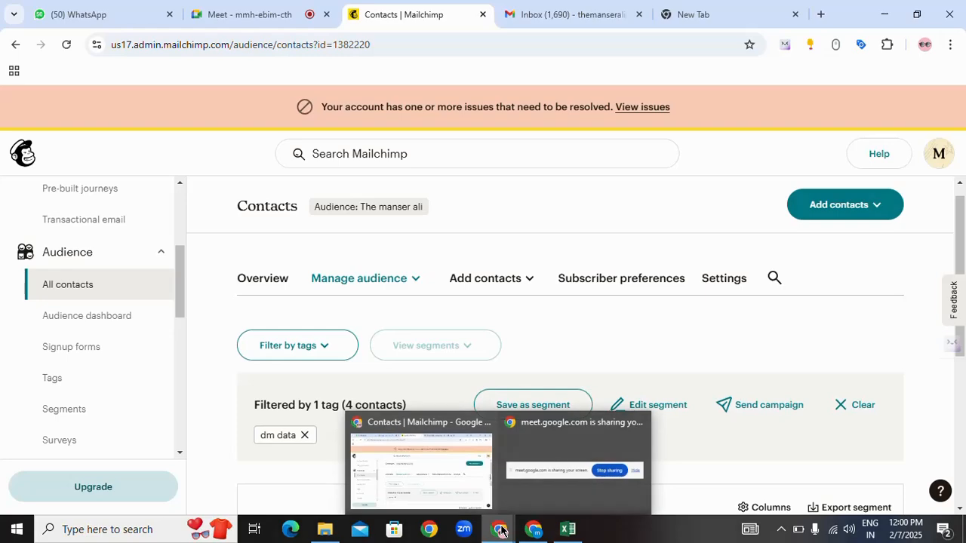
mouse_move(526, 438)
click(781, 529)
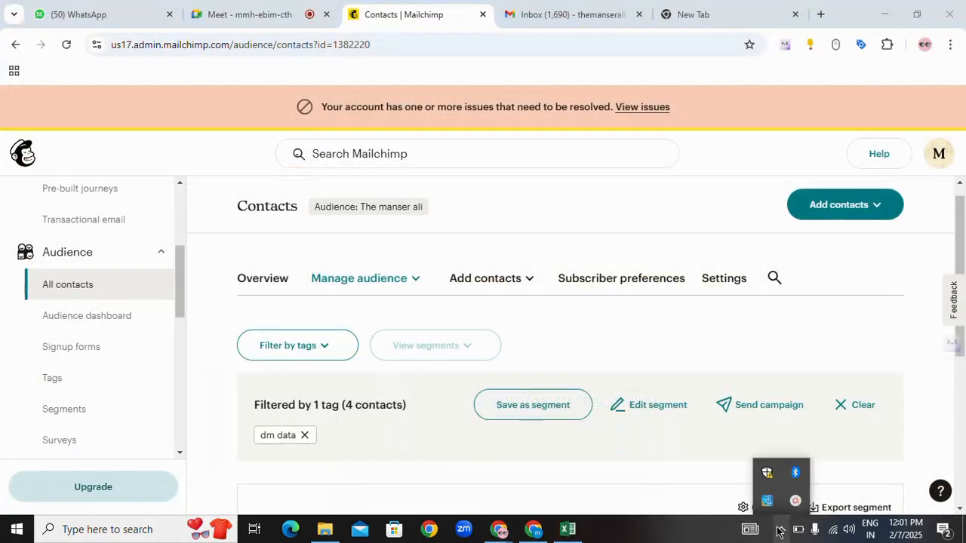
click(796, 502)
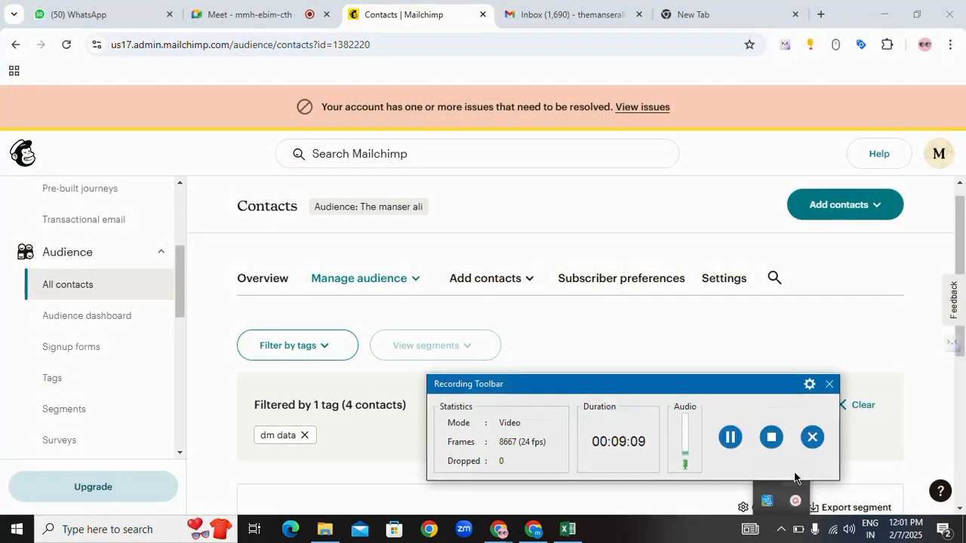